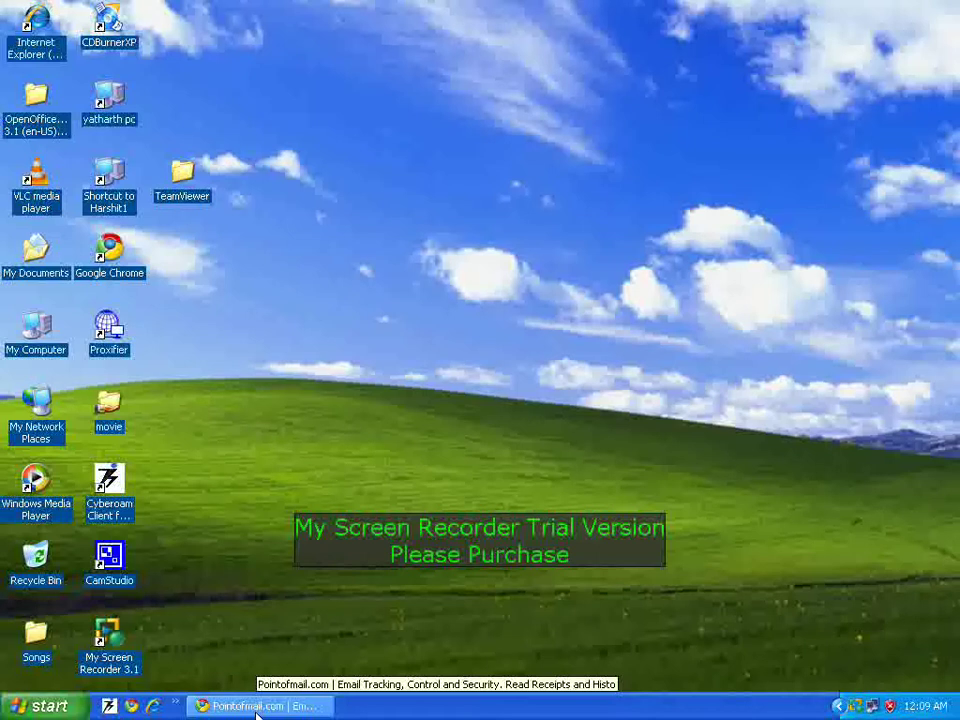
Step: Restore Chrome, glance at the Blogger and DeskShare tabs, then return to the Pointofmail.com home page top
{"action": "left_click", "coordinate": [257, 708]}
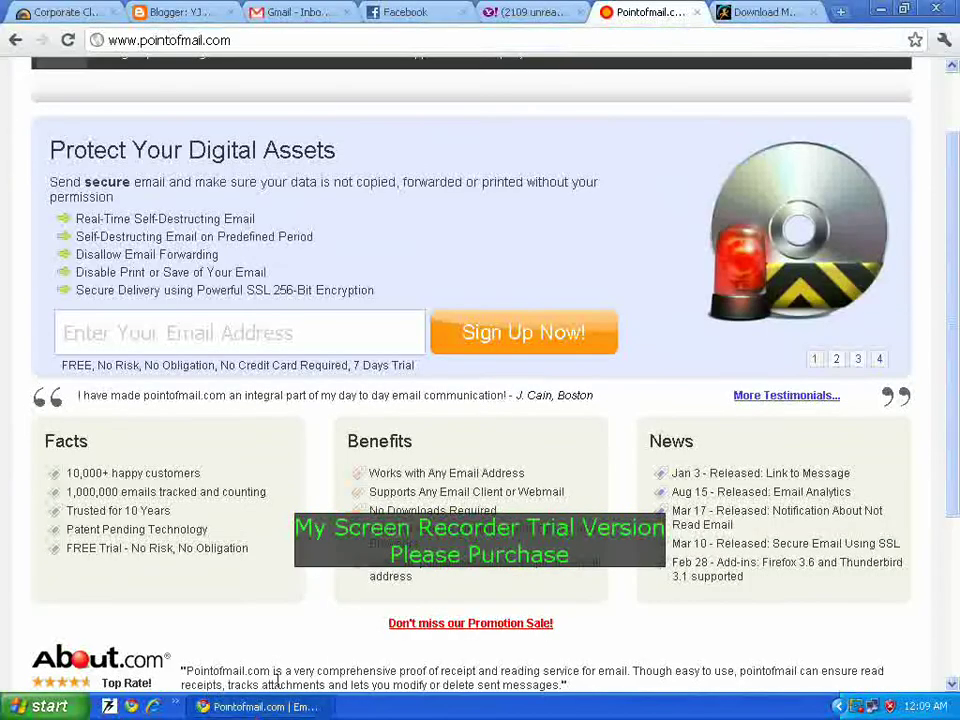
{"action": "left_click", "coordinate": [180, 10]}
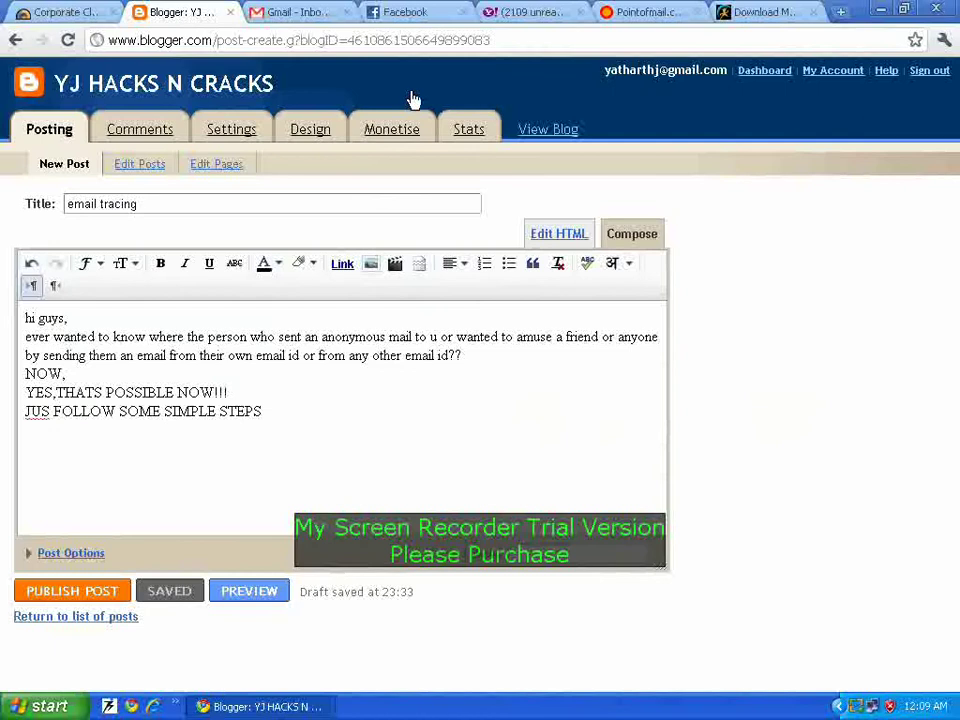
{"action": "left_click", "coordinate": [722, 10]}
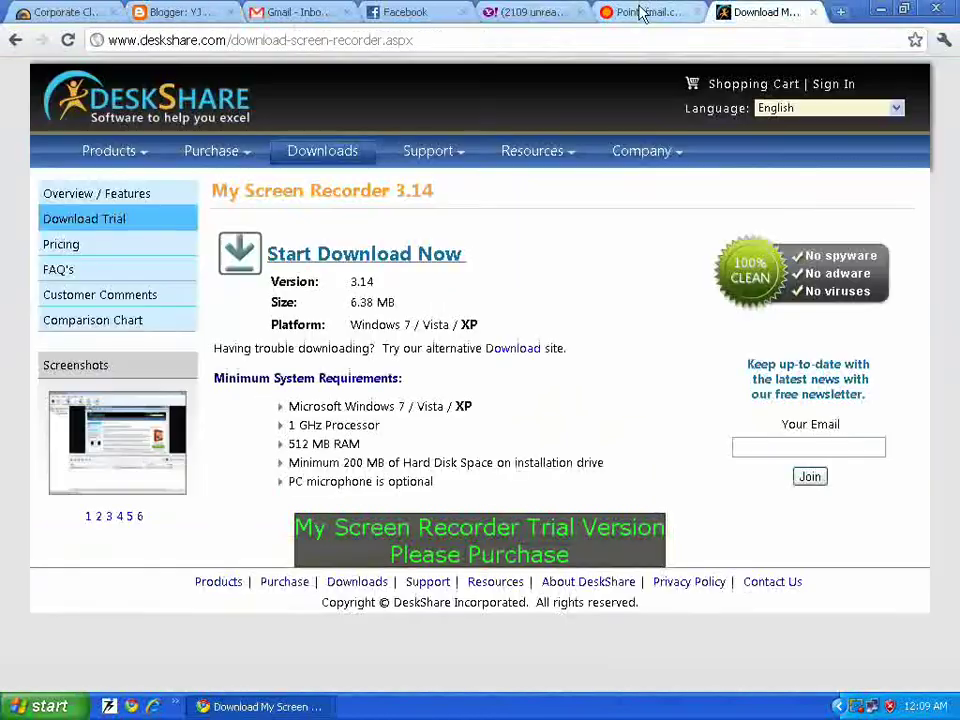
{"action": "left_click", "coordinate": [634, 14]}
{"action": "scroll", "coordinate": [368, 120], "scroll_direction": "up", "scroll_amount": 2}
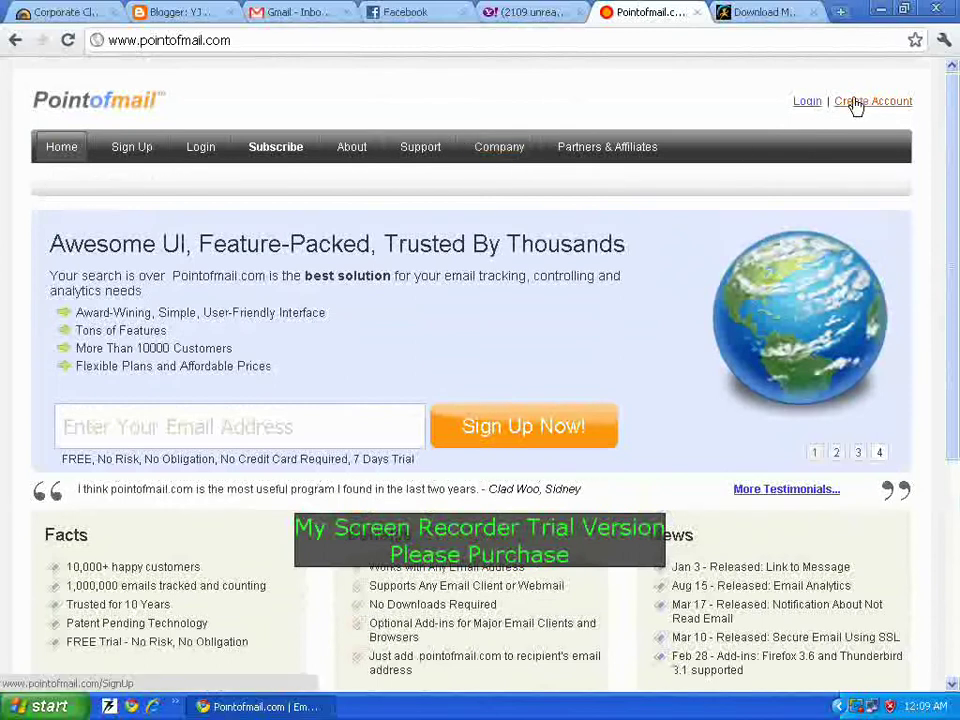
Step: Open the free-trial Sign Up form and start entering an email address
{"action": "left_click", "coordinate": [855, 106]}
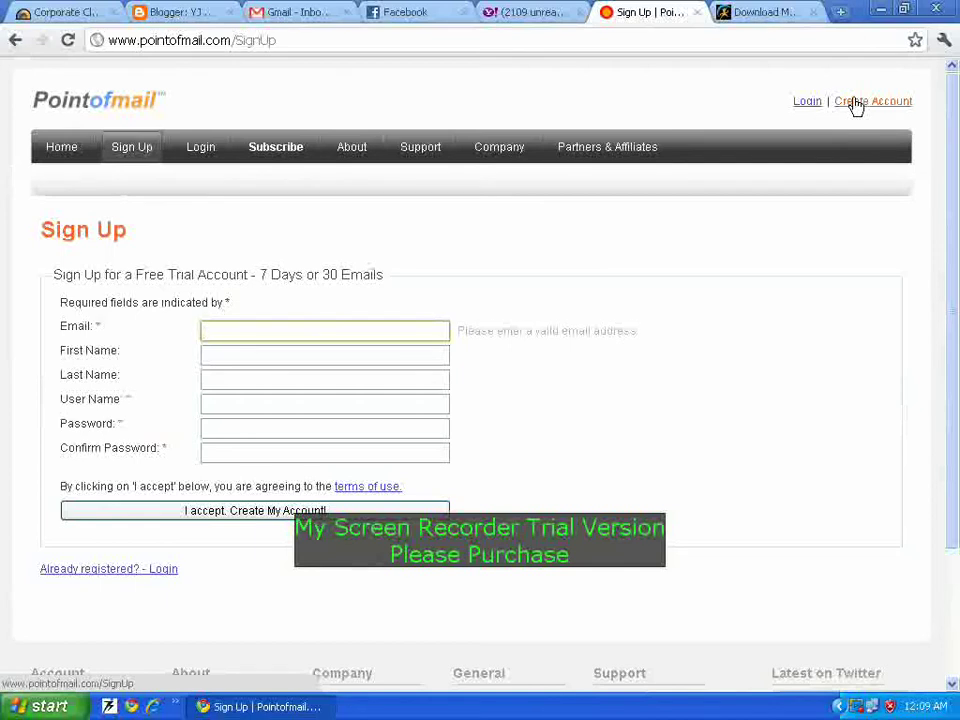
{"action": "left_click_drag", "start_coordinate": [232, 42], "coordinate": [105, 50]}
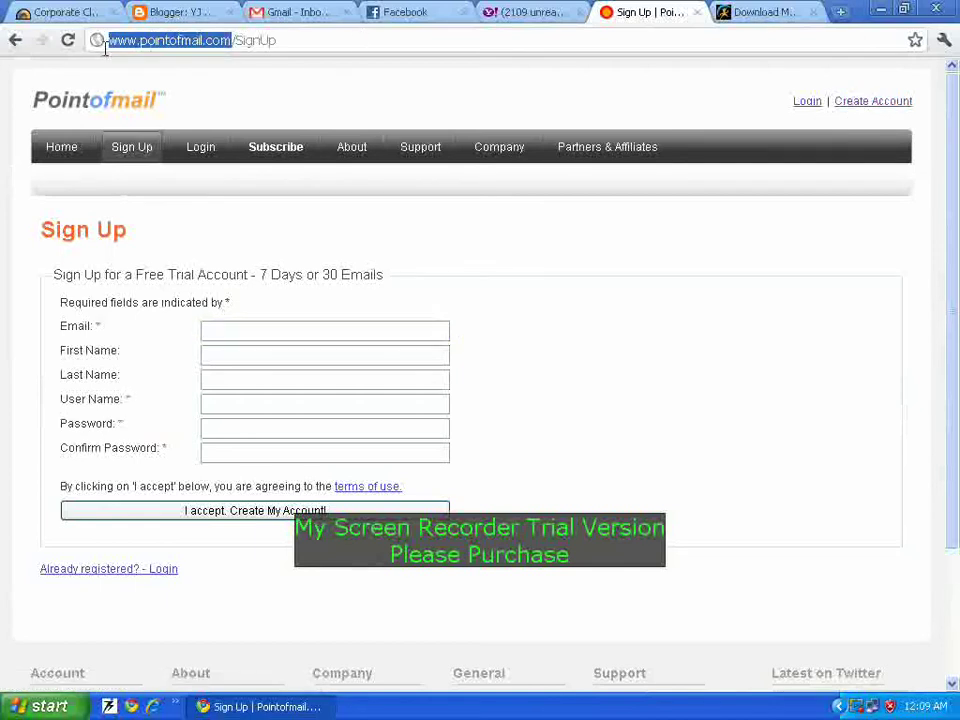
{"action": "left_click", "coordinate": [295, 78]}
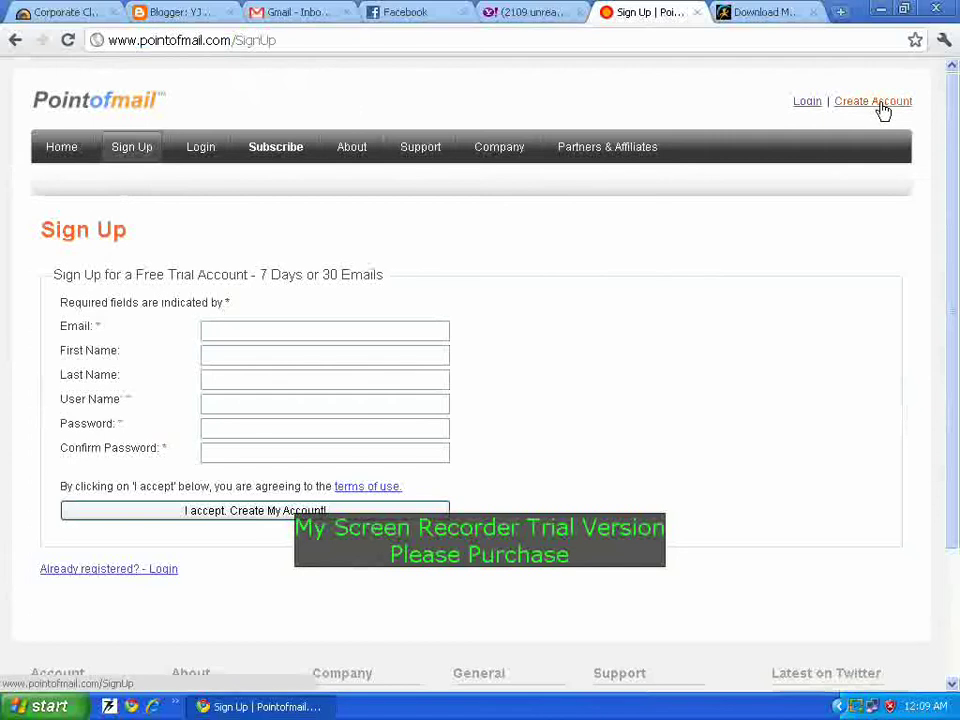
{"action": "left_click", "coordinate": [226, 328]}
{"action": "type", "text": "y"}
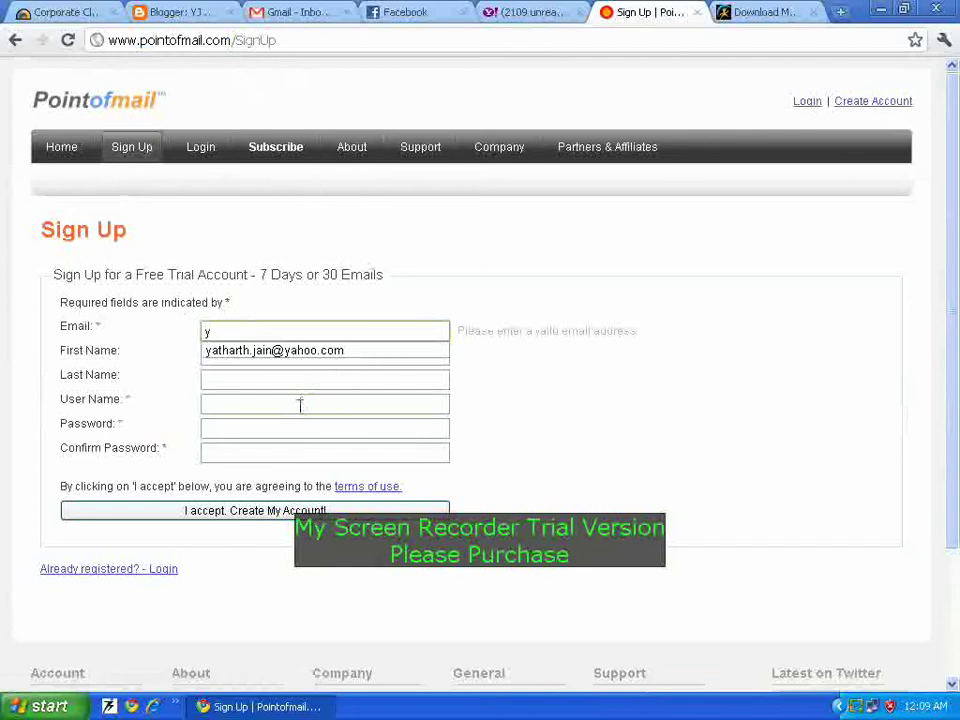
{"action": "left_click", "coordinate": [300, 404]}
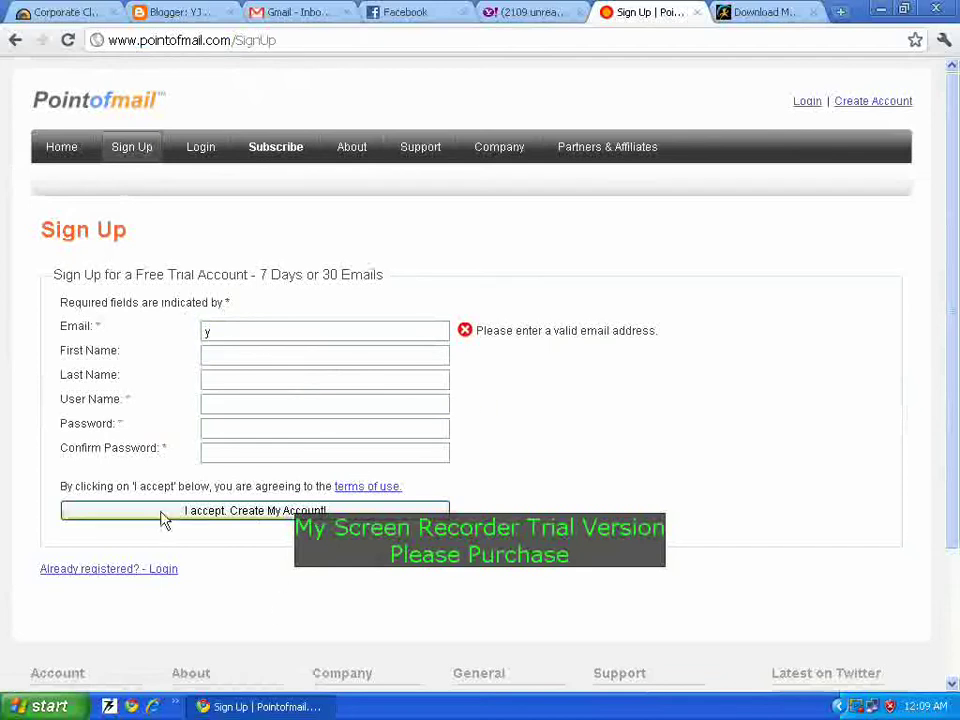
Step: Log in with the saved user name and the account password to reach the My Account Start page
{"action": "left_click", "coordinate": [846, 105]}
{"action": "left_click", "coordinate": [815, 104]}
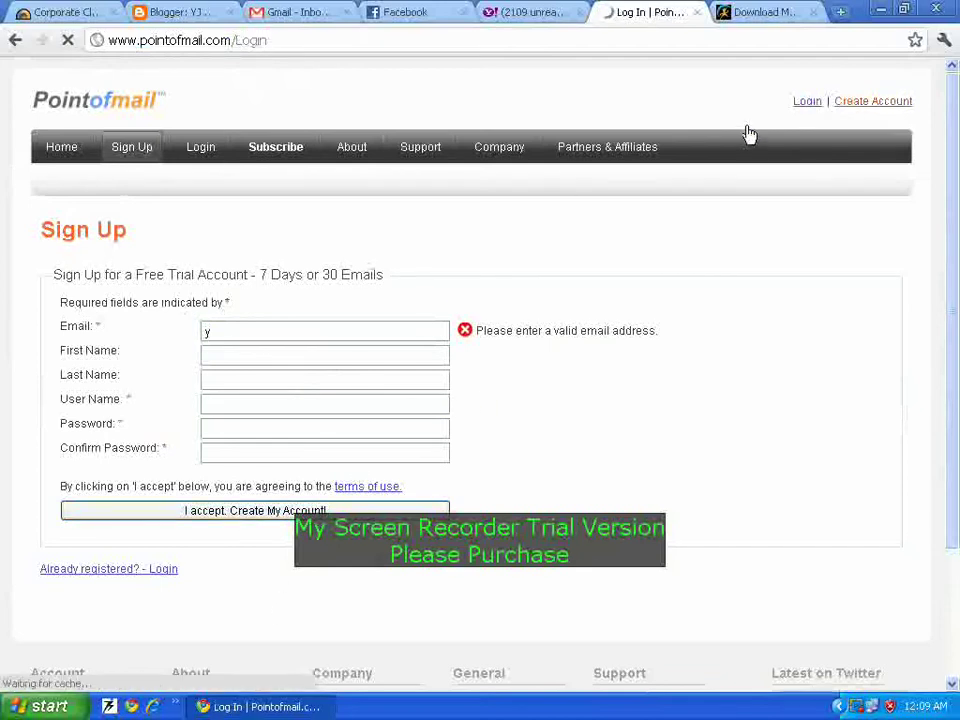
{"action": "type", "text": "ya"}
{"action": "key", "text": "Down"}
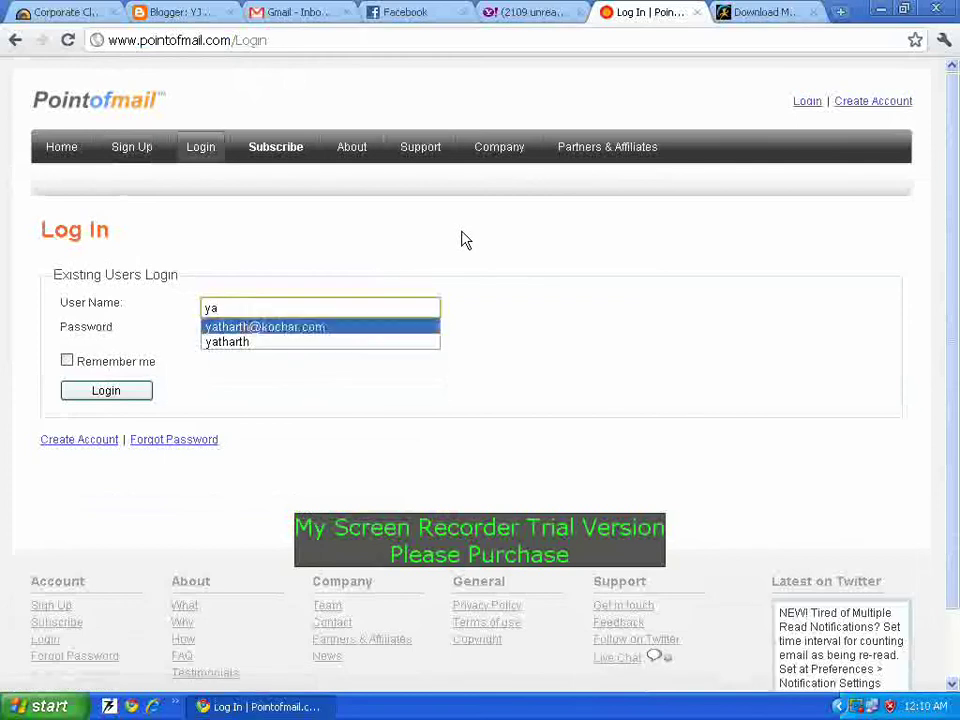
{"action": "key", "text": "Down"}
{"action": "key", "text": "Return"}
{"action": "key", "text": "Tab"}
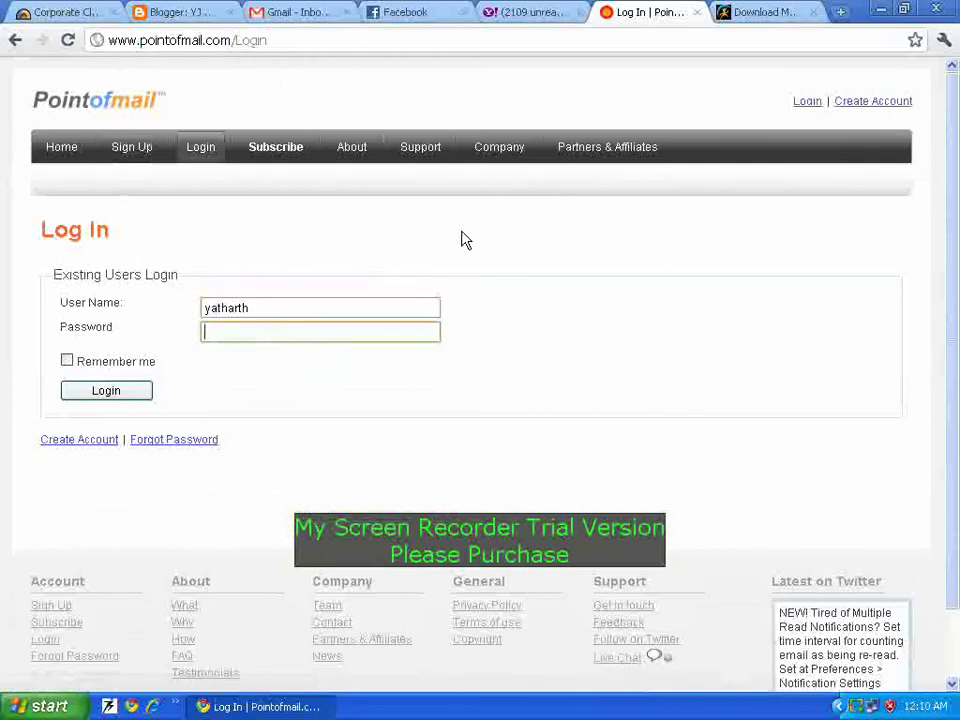
{"action": "type", "text": "••••••••"}
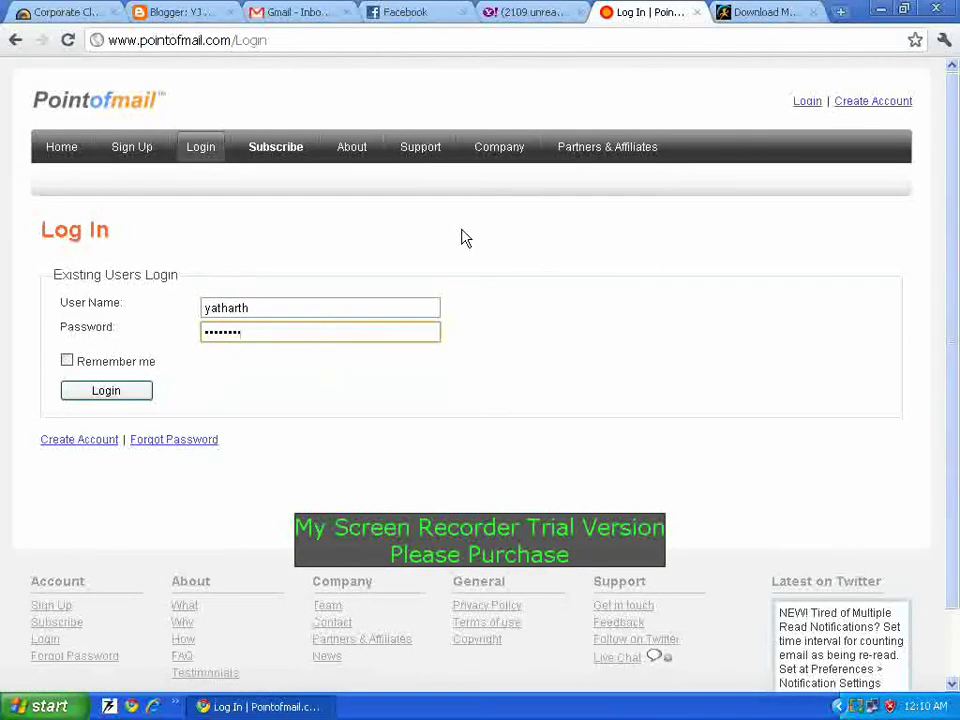
{"action": "left_click", "coordinate": [122, 390]}
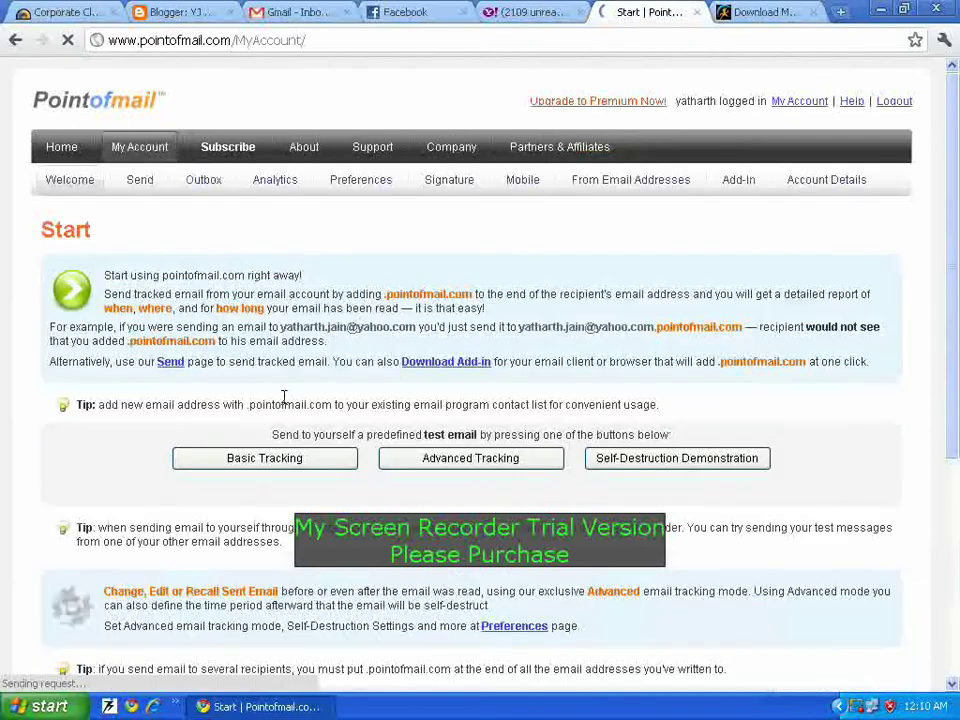
Step: On the Send form, replace the From address and From Name with the spoofed Microsoft sender
{"action": "left_click", "coordinate": [140, 182]}
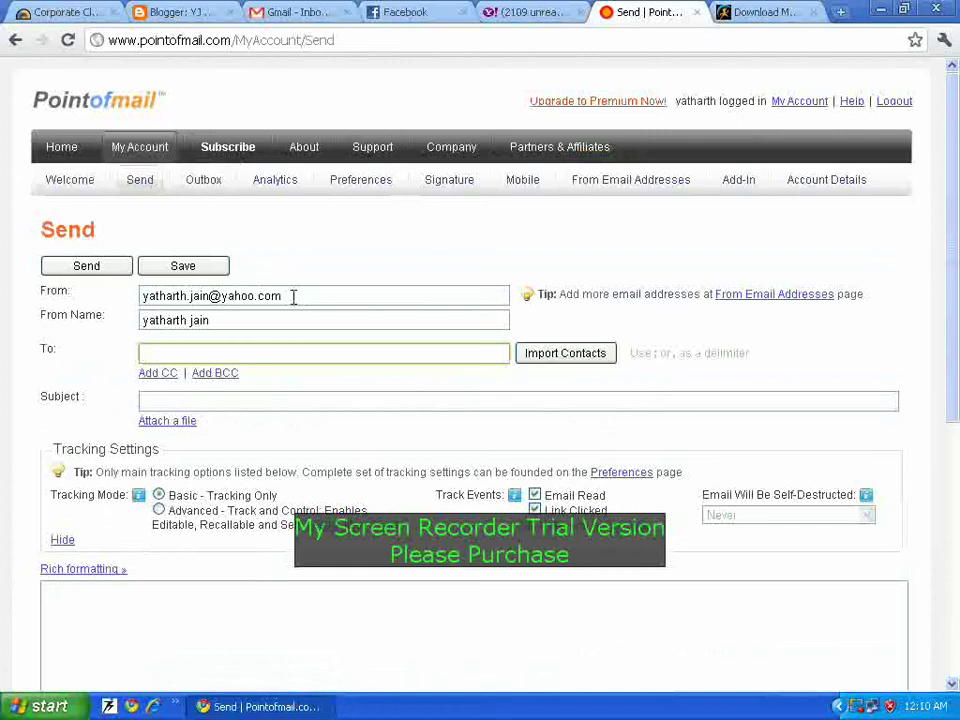
{"action": "left_click", "coordinate": [280, 292]}
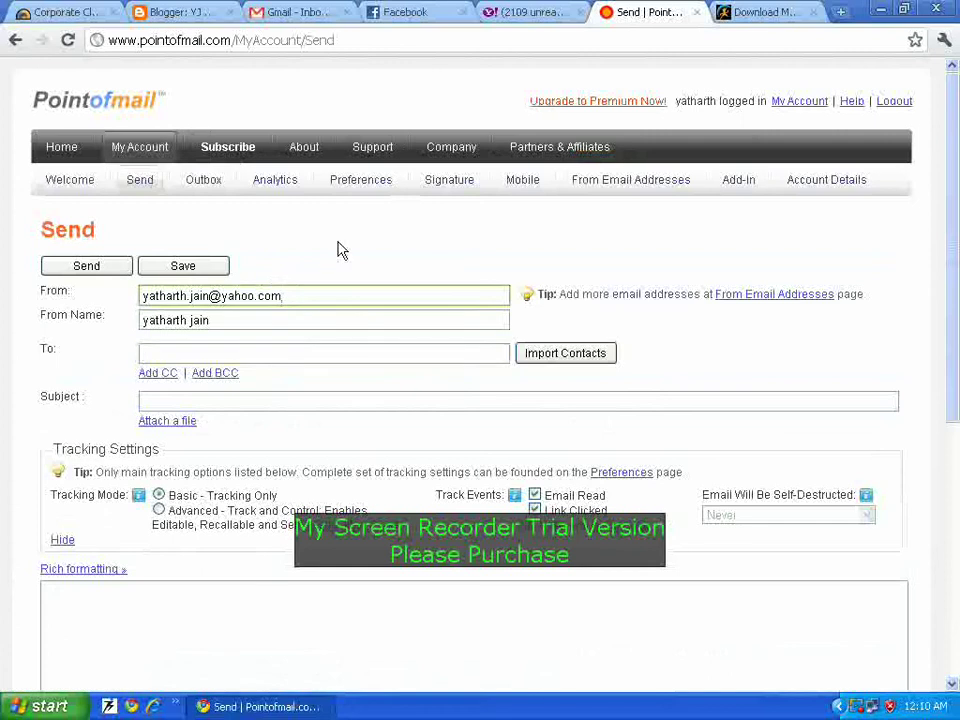
{"action": "key", "text": "BackSpace"}
{"action": "key", "text": "BackSpace"}
{"action": "key", "text": "BackSpace"}
{"action": "key", "text": "BackSpace"}
{"action": "key", "text": "BackSpace"}
{"action": "key", "text": "BackSpace"}
{"action": "key", "text": "BackSpace"}
{"action": "key", "text": "BackSpace"}
{"action": "key", "text": "BackSpace"}
{"action": "key", "text": "BackSpace"}
{"action": "key", "text": "BackSpace"}
{"action": "key", "text": "BackSpace"}
{"action": "key", "text": "BackSpace"}
{"action": "key", "text": "BackSpace"}
{"action": "key", "text": "BackSpace"}
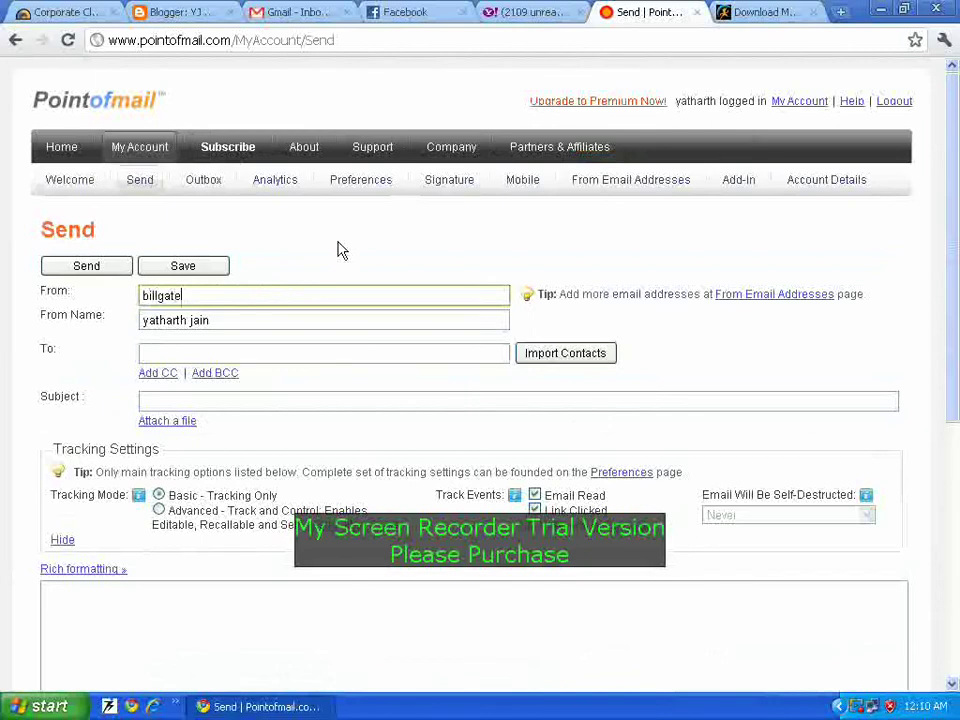
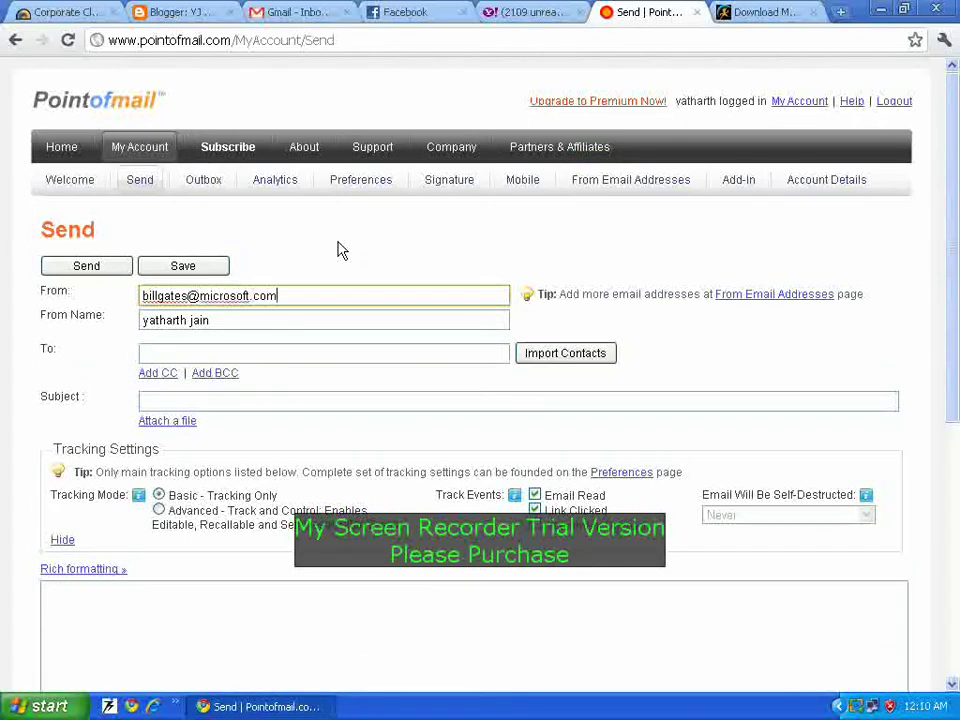
{"action": "left_click", "coordinate": [231, 314]}
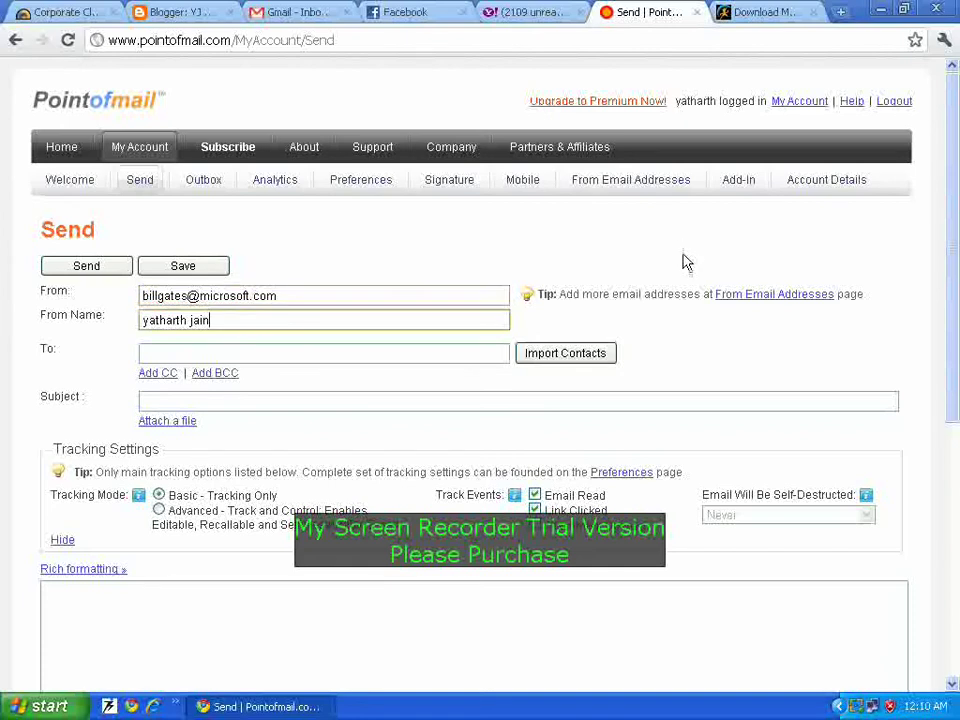
{"action": "key", "text": "BackSpace"}
{"action": "key", "text": "BackSpace"}
{"action": "key", "text": "BackSpace"}
{"action": "key", "text": "BackSpace"}
{"action": "key", "text": "BackSpace"}
{"action": "key", "text": "BackSpace"}
{"action": "key", "text": "BackSpace"}
{"action": "key", "text": "BackSpace"}
{"action": "key", "text": "BackSpace"}
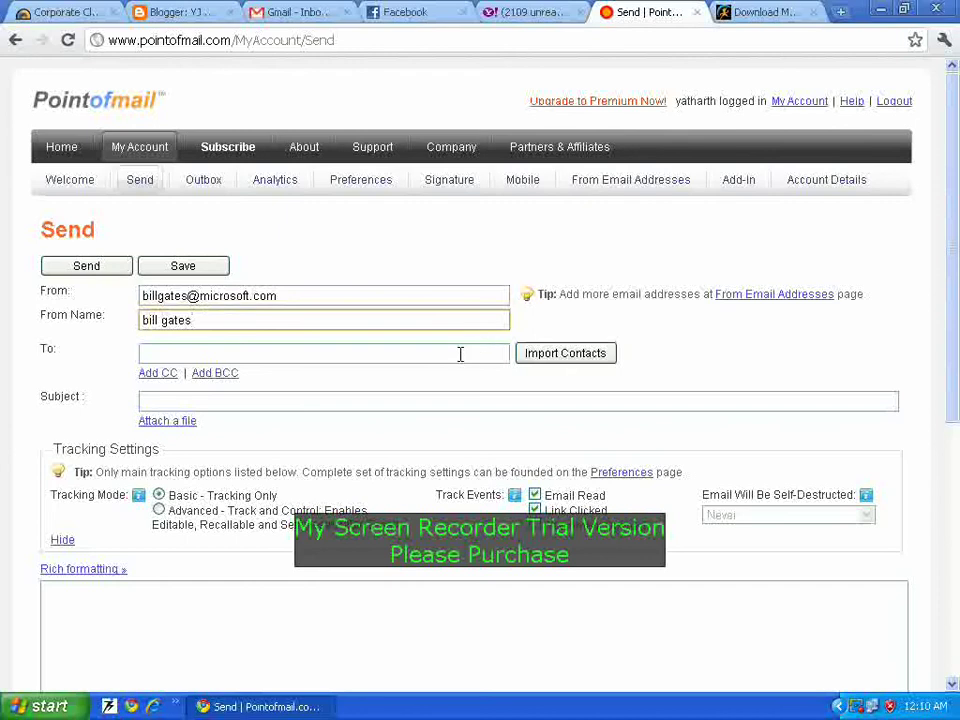
Step: Enter the Yahoo recipient's e-mail address in the To field
{"action": "left_click", "coordinate": [219, 349]}
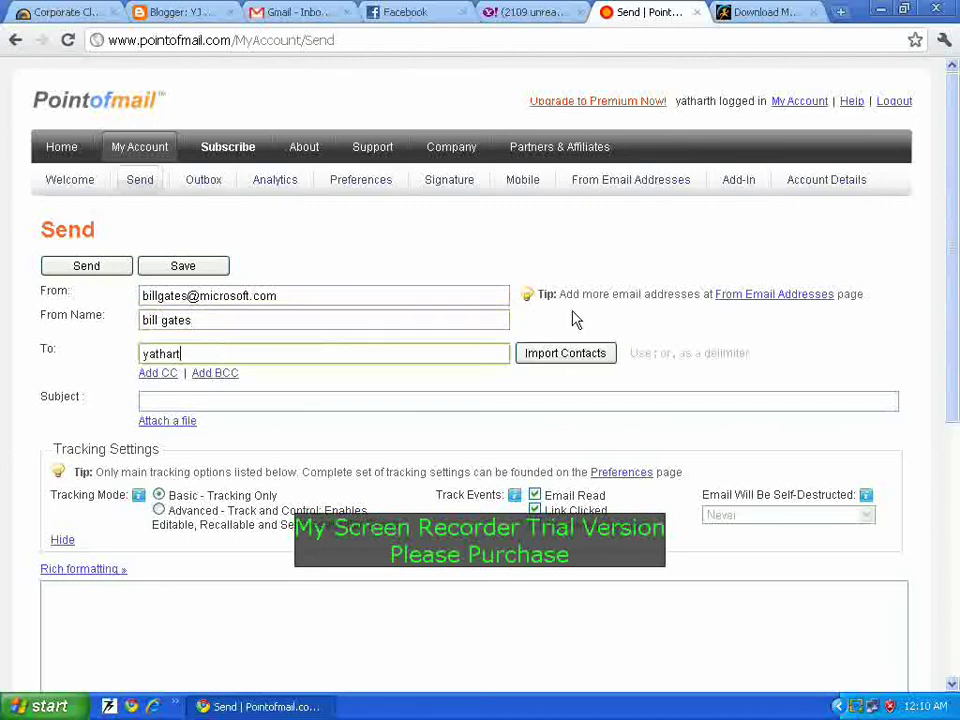
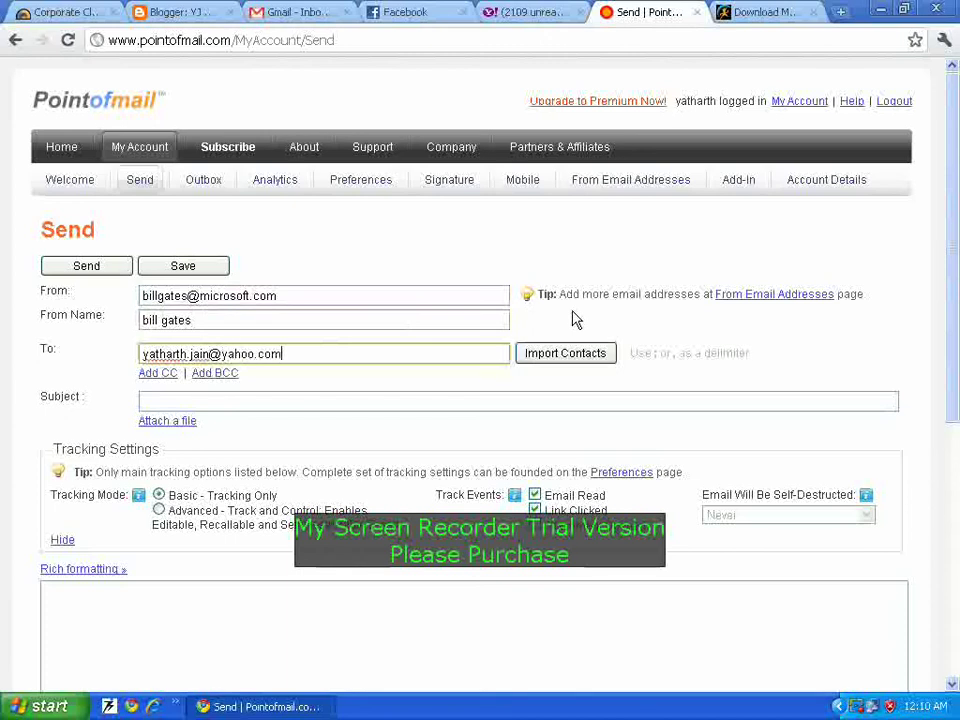
{"action": "key", "text": "Tab"}
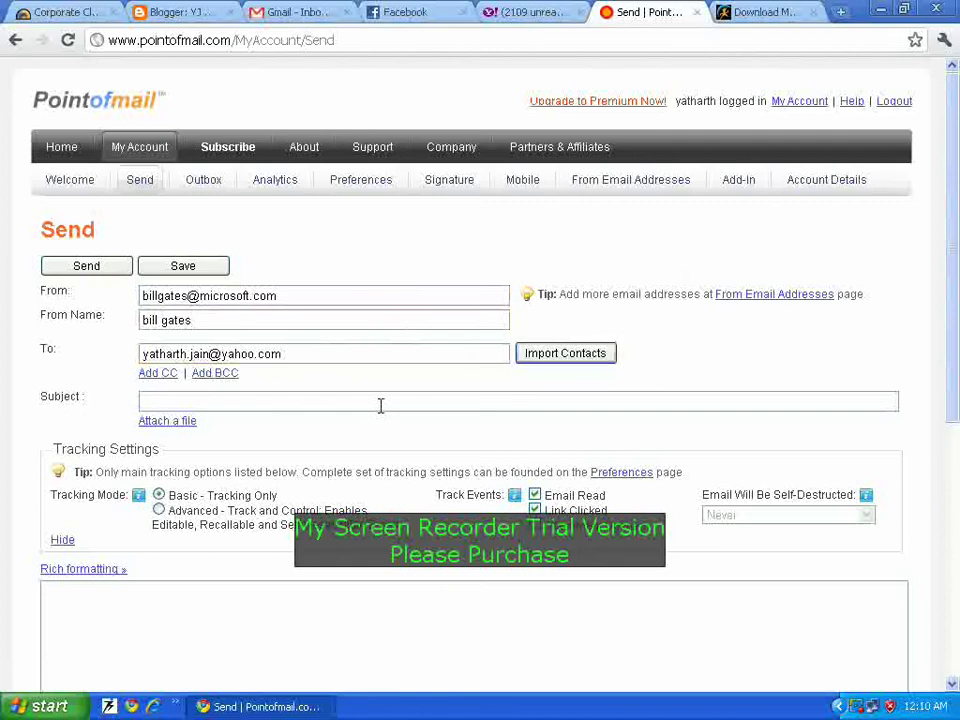
{"action": "left_click", "coordinate": [389, 404]}
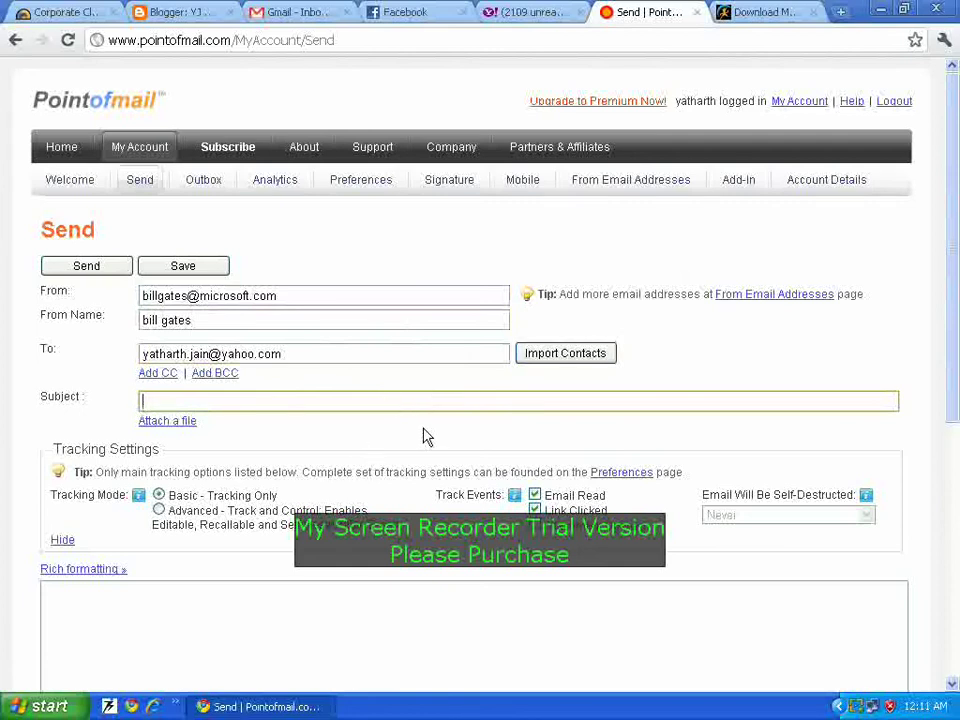
{"action": "type", "text": "dasda"}
{"action": "left_click", "coordinate": [276, 611]}
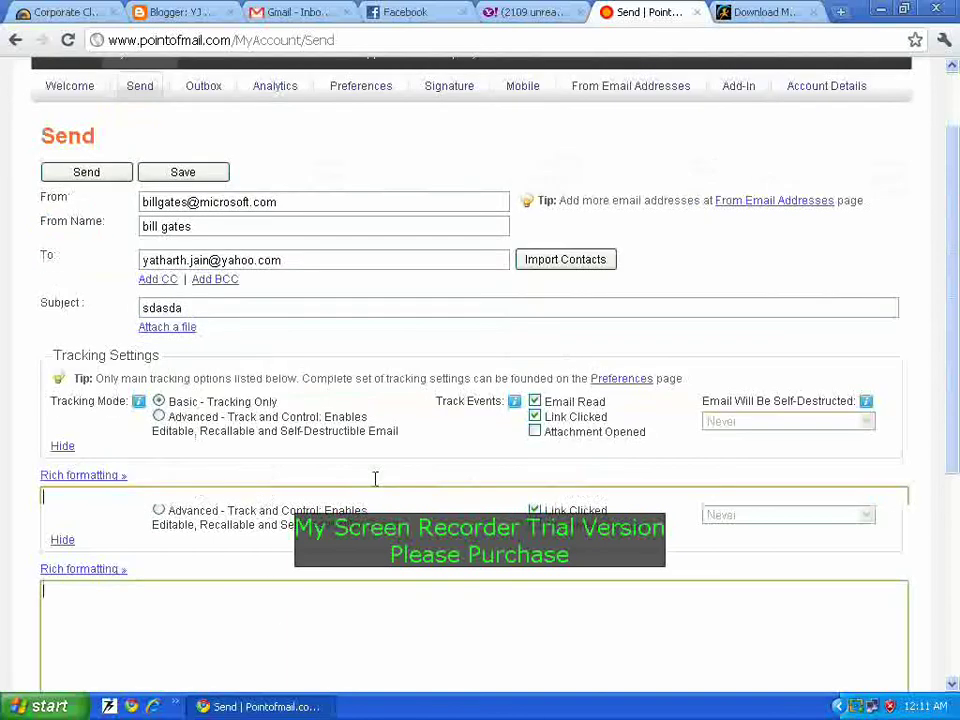
{"action": "type", "text": "yayasgdsa"}
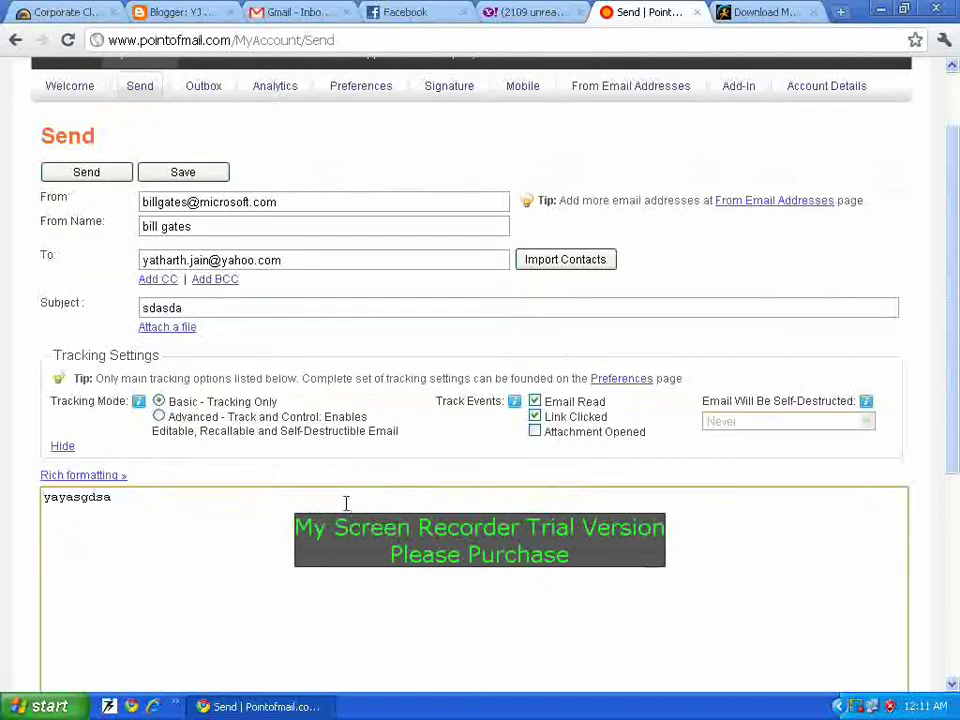
{"action": "left_click", "coordinate": [160, 417]}
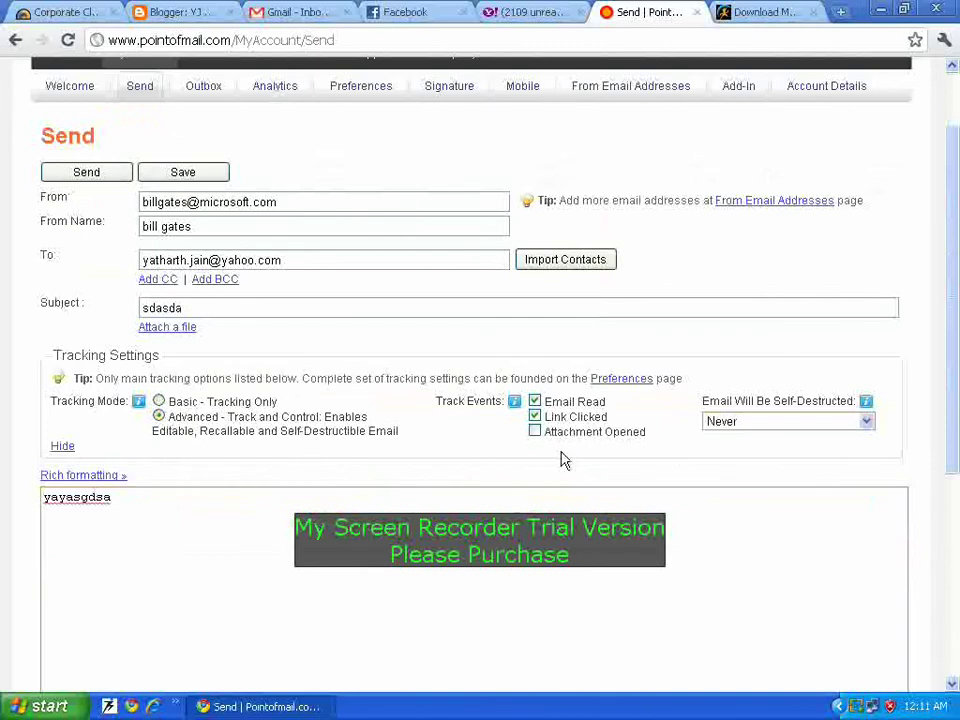
{"action": "scroll", "coordinate": [328, 497], "scroll_direction": "down", "scroll_amount": 3}
{"action": "scroll", "coordinate": [210, 302], "scroll_direction": "up", "scroll_amount": 3}
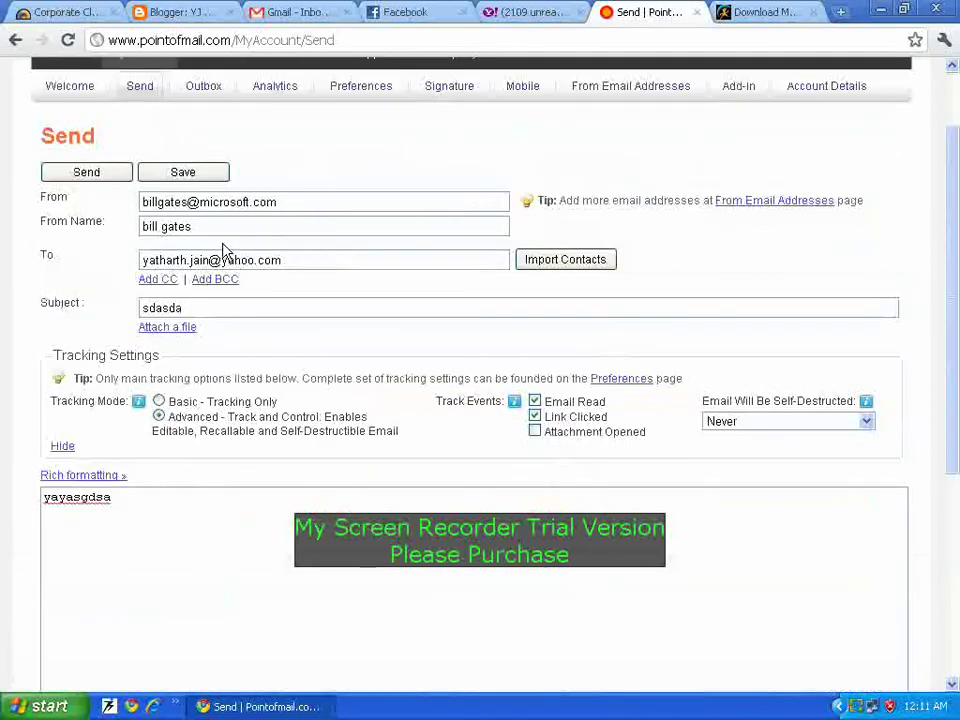
{"action": "scroll", "coordinate": [242, 300], "scroll_direction": "down", "scroll_amount": 4}
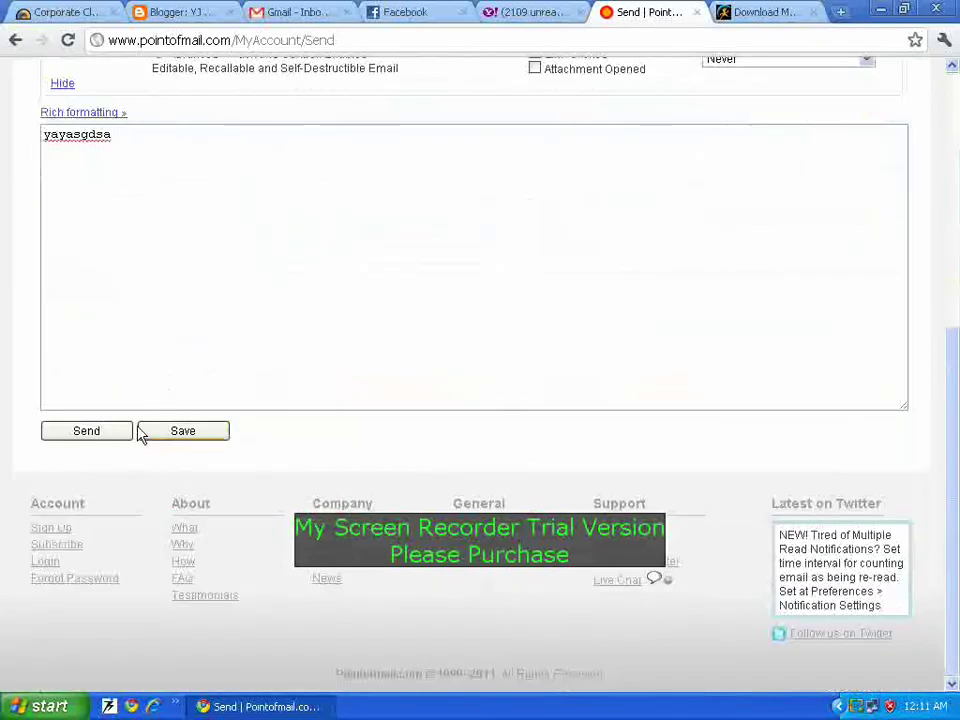
{"action": "scroll", "coordinate": [165, 360], "scroll_direction": "up", "scroll_amount": 1}
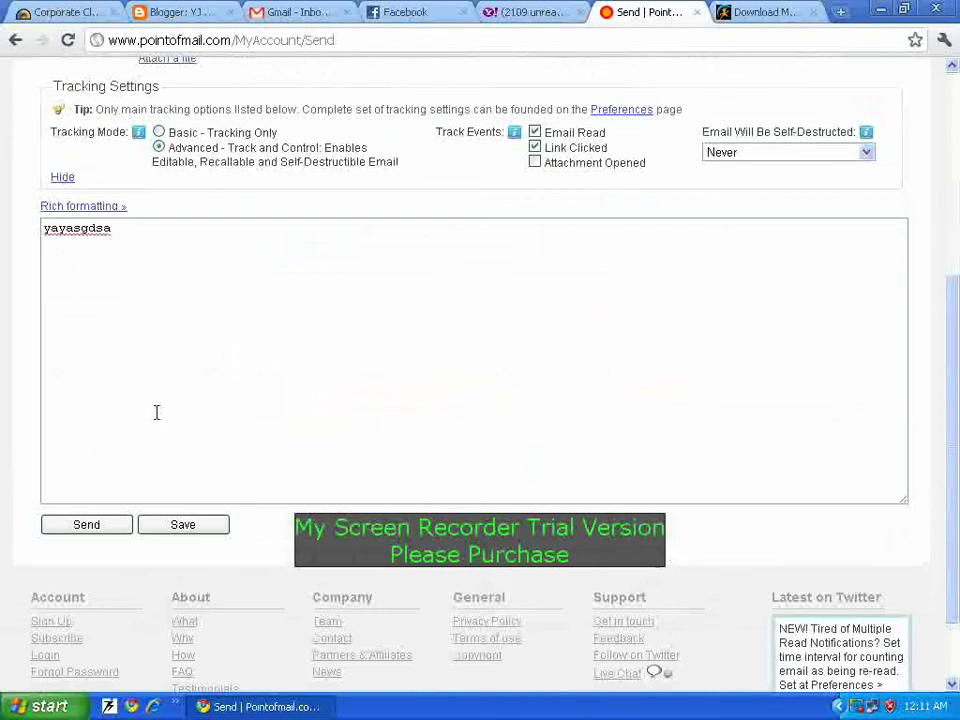
{"action": "scroll", "coordinate": [155, 410], "scroll_direction": "up", "scroll_amount": 3}
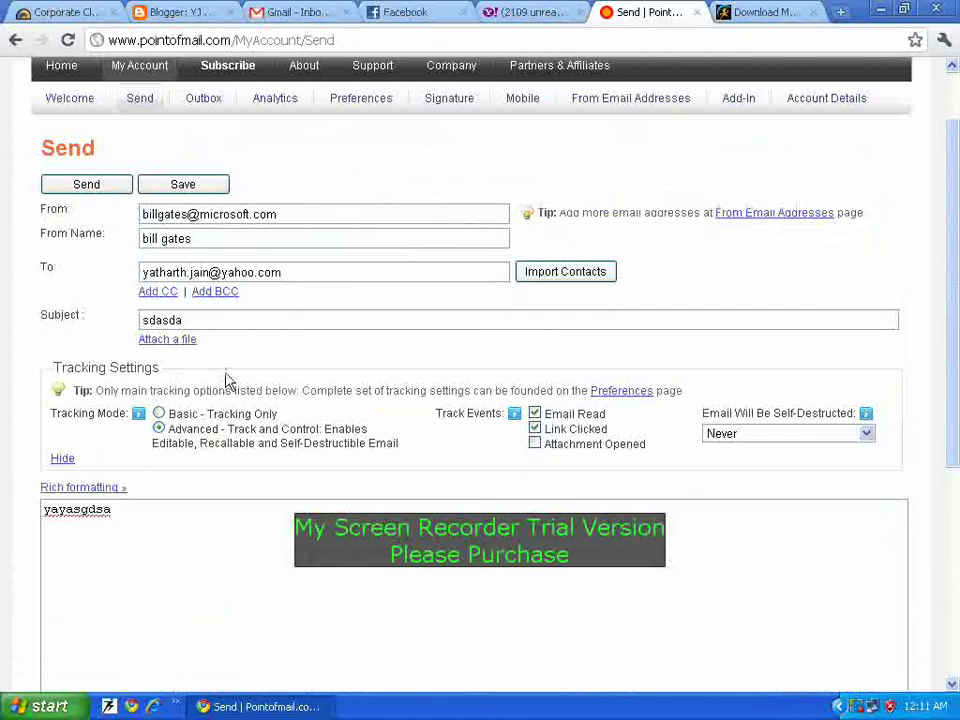
{"action": "scroll", "coordinate": [185, 465], "scroll_direction": "down", "scroll_amount": 4}
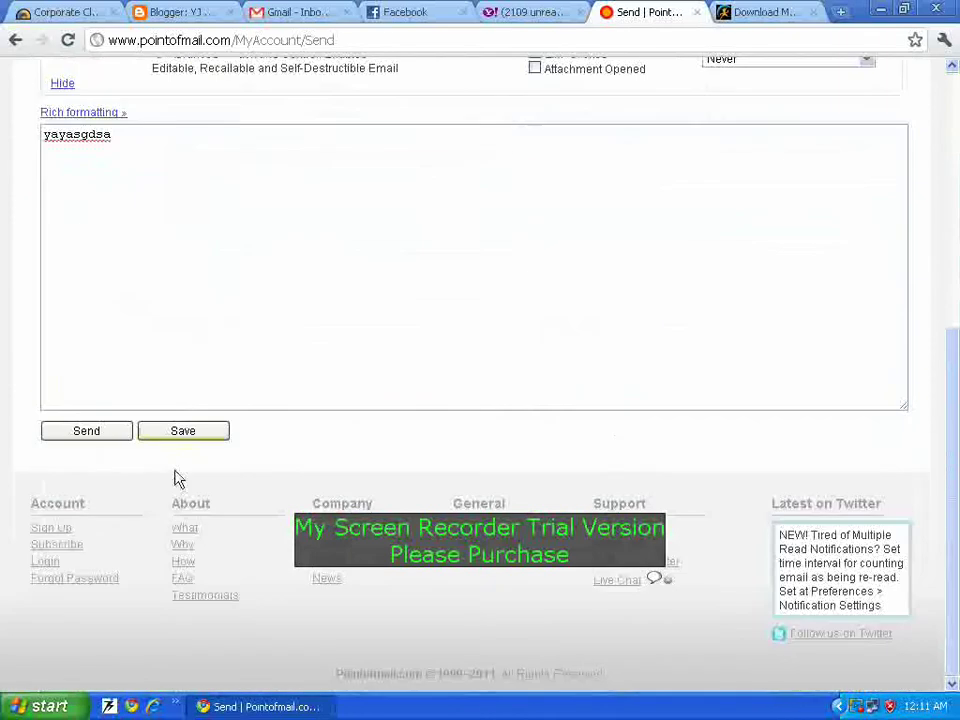
Step: Send the sdasda email and view it in the Outbox as Delivered, Not Read Yet
{"action": "left_click", "coordinate": [96, 436]}
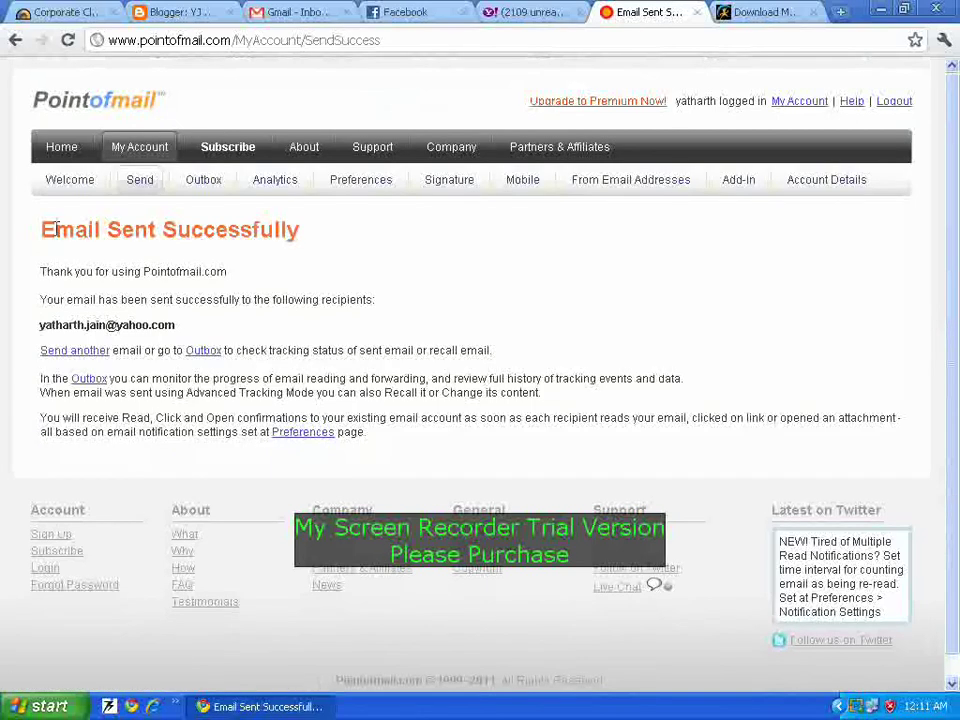
{"action": "left_click_drag", "start_coordinate": [76, 232], "coordinate": [249, 234]}
{"action": "left_click", "coordinate": [177, 316]}
{"action": "left_click", "coordinate": [200, 351]}
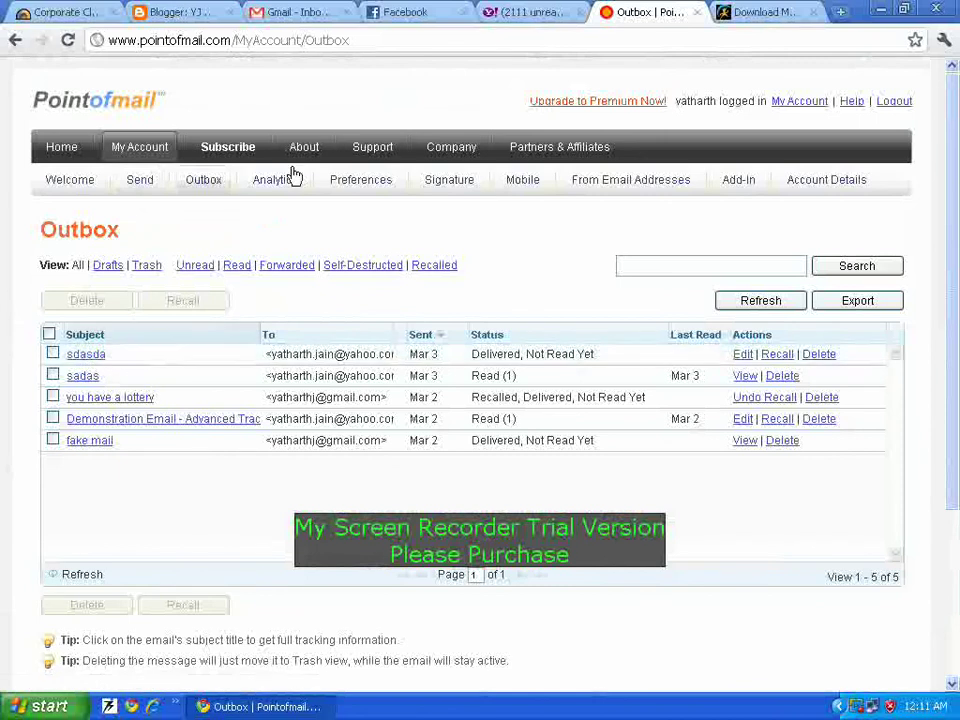
Step: Open the spoofed sdasda message in Yahoo Mail, then go back to the Pointofmail Outbox
{"action": "left_click", "coordinate": [525, 11]}
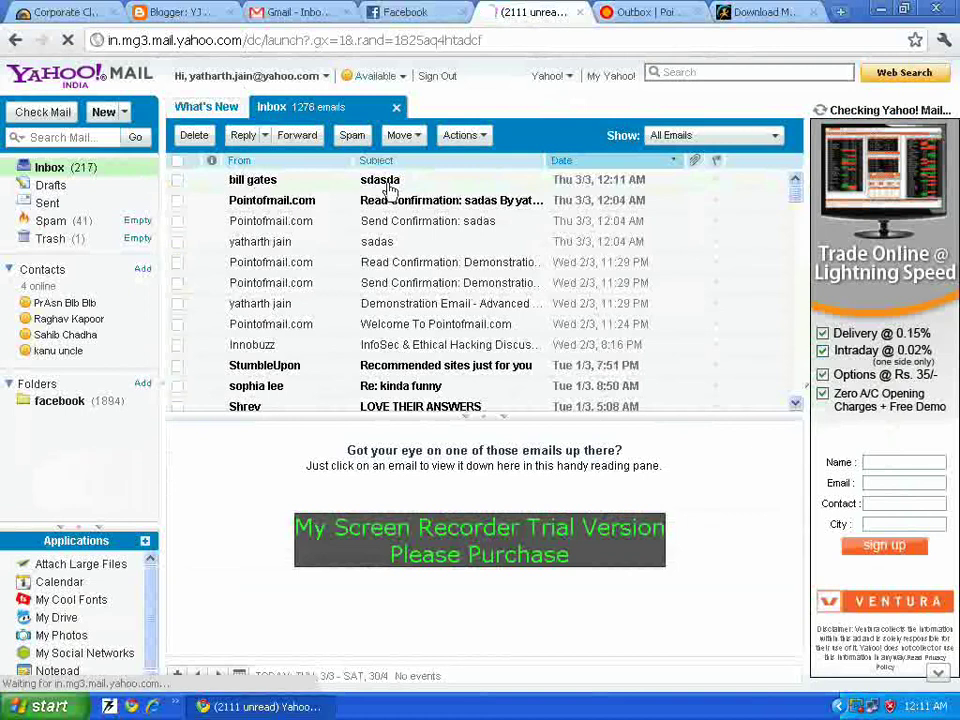
{"action": "left_click", "coordinate": [258, 186]}
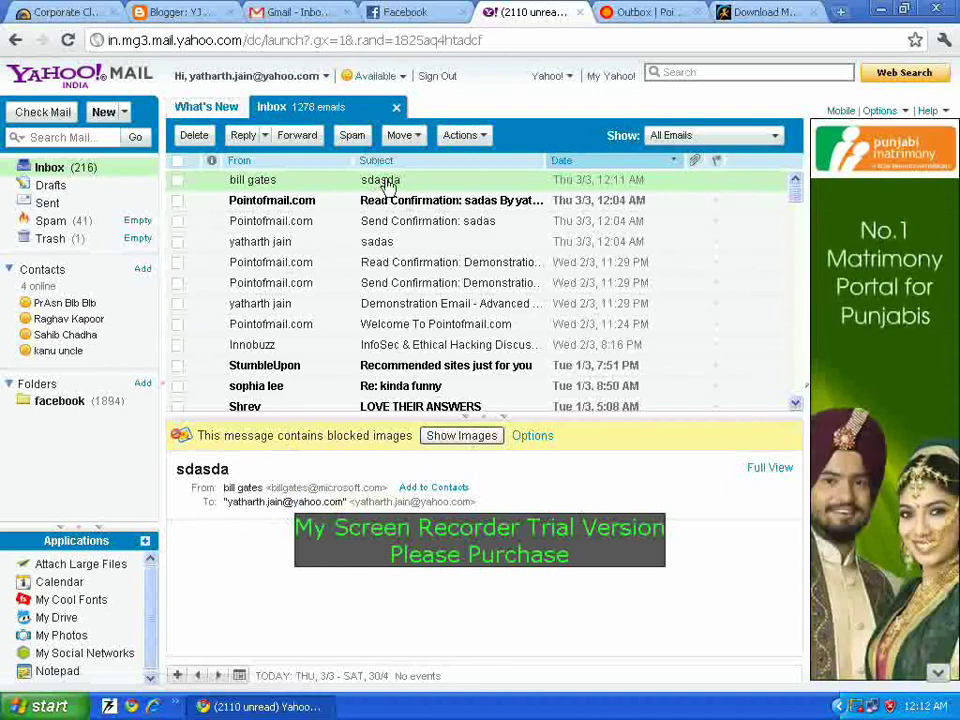
{"action": "left_click", "coordinate": [665, 11]}
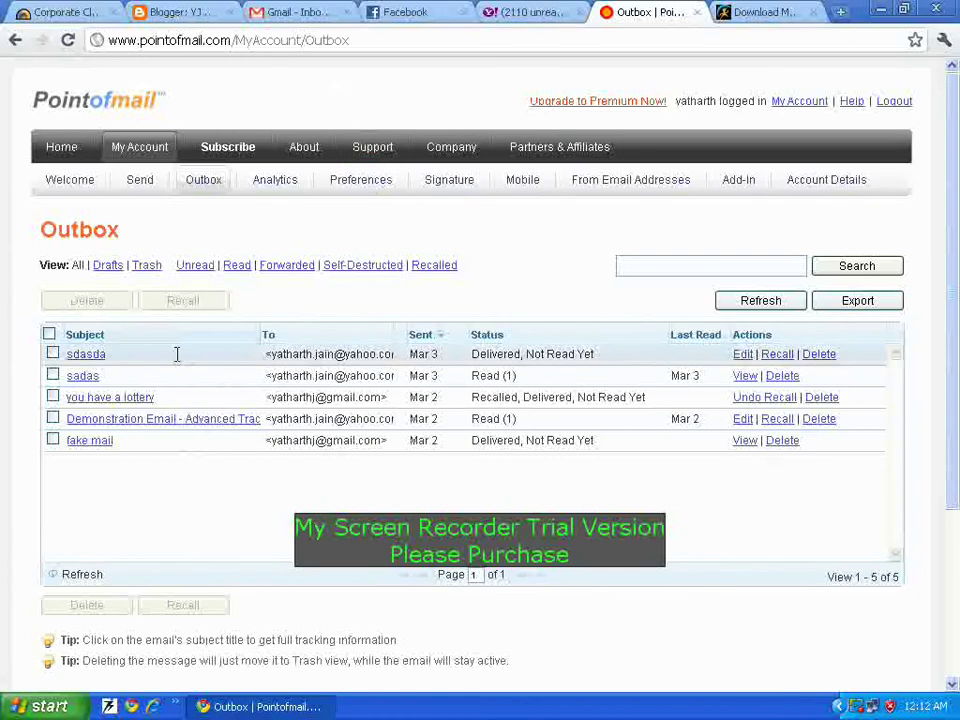
{"action": "left_click", "coordinate": [177, 355]}
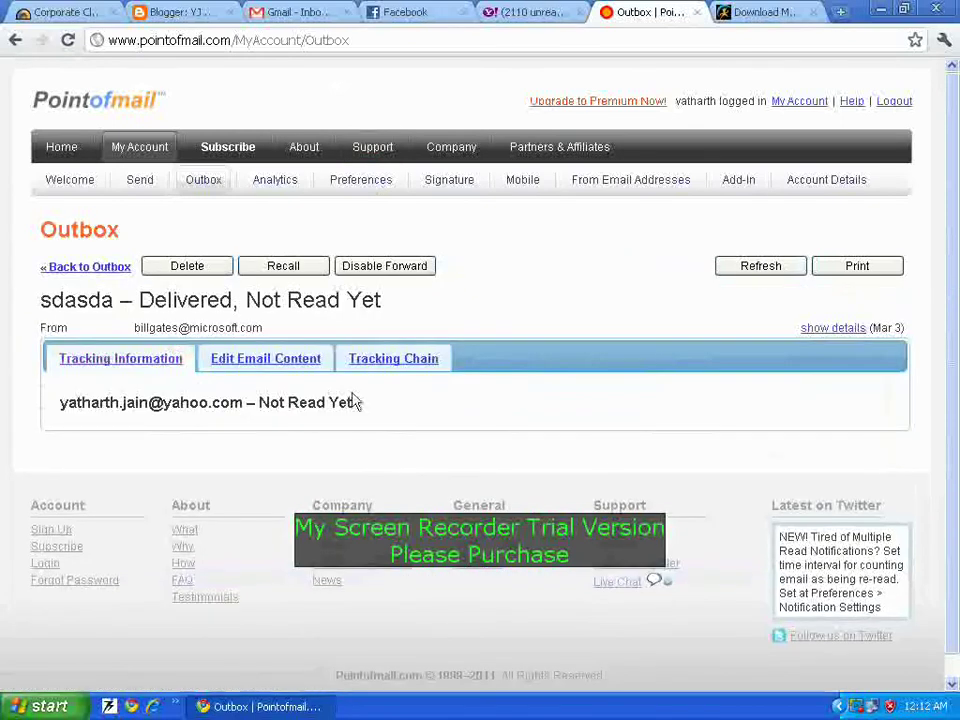
{"action": "left_click", "coordinate": [754, 272]}
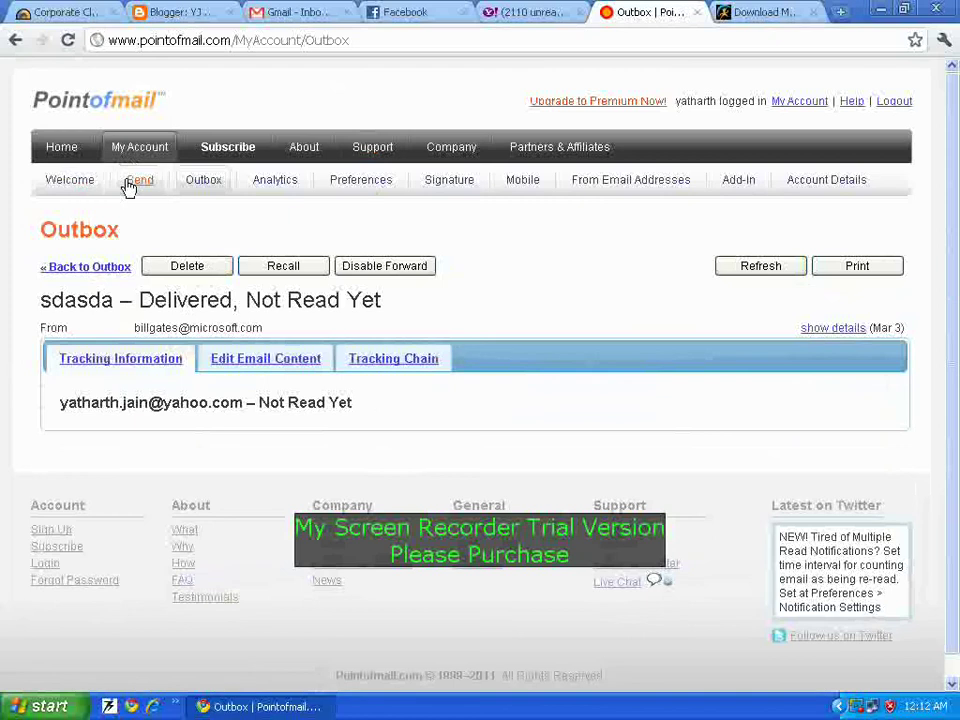
{"action": "left_click", "coordinate": [521, 10]}
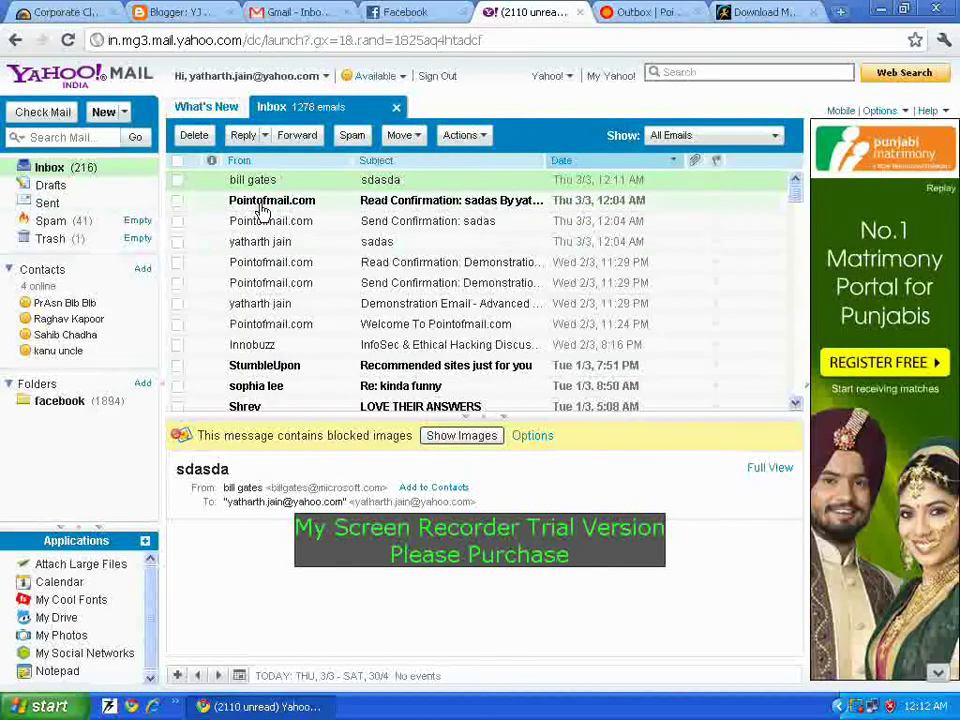
{"action": "left_click", "coordinate": [262, 202]}
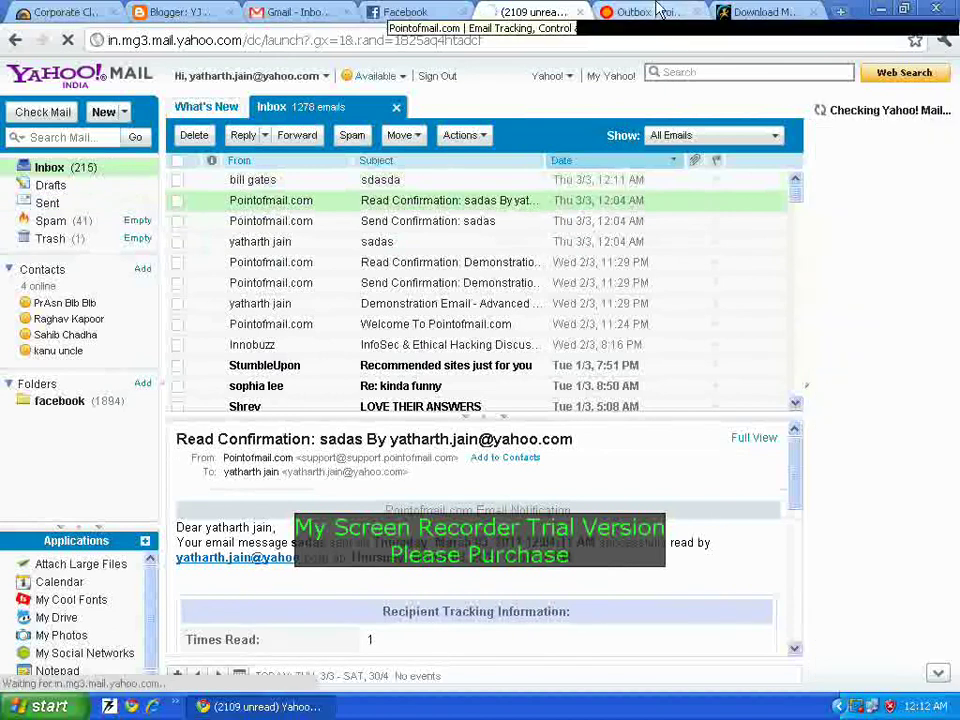
{"action": "left_click", "coordinate": [688, 10]}
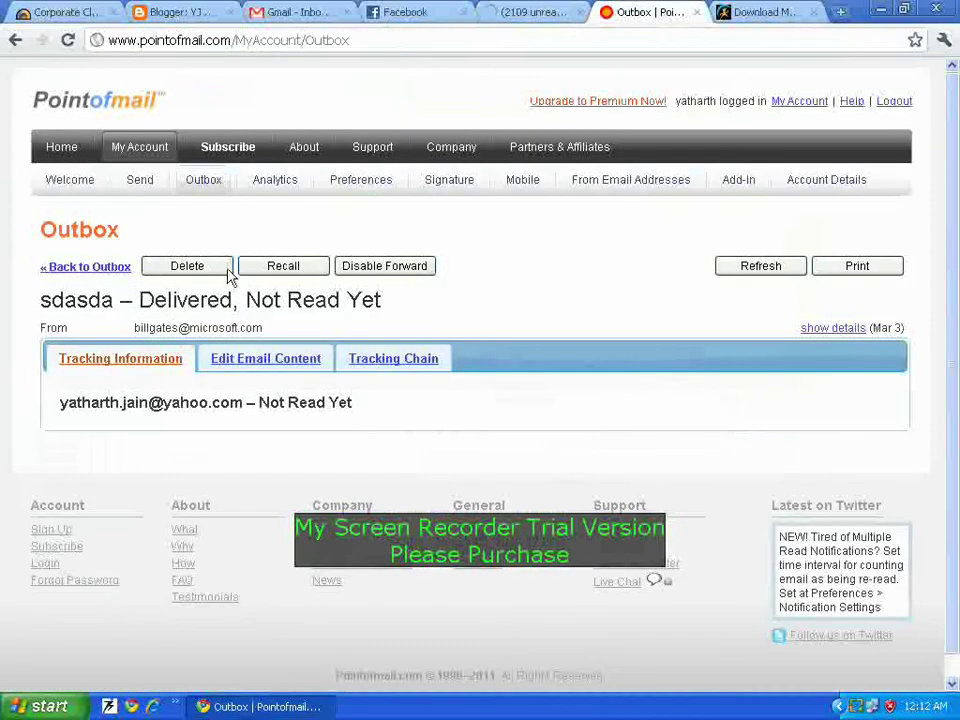
{"action": "left_click", "coordinate": [200, 182]}
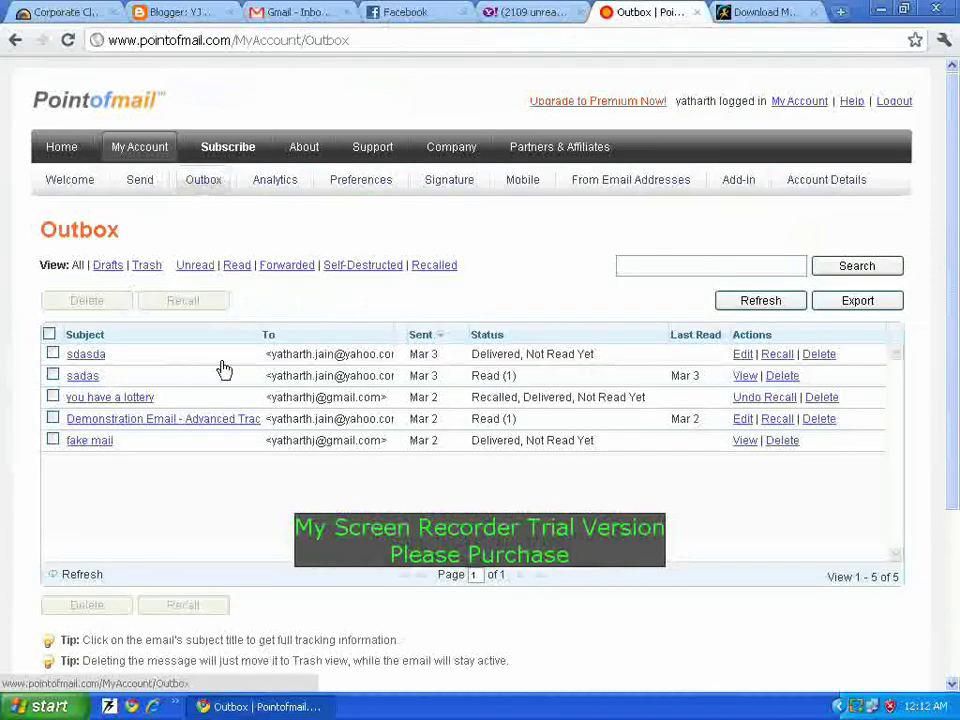
{"action": "left_click_drag", "start_coordinate": [435, 356], "coordinate": [185, 387]}
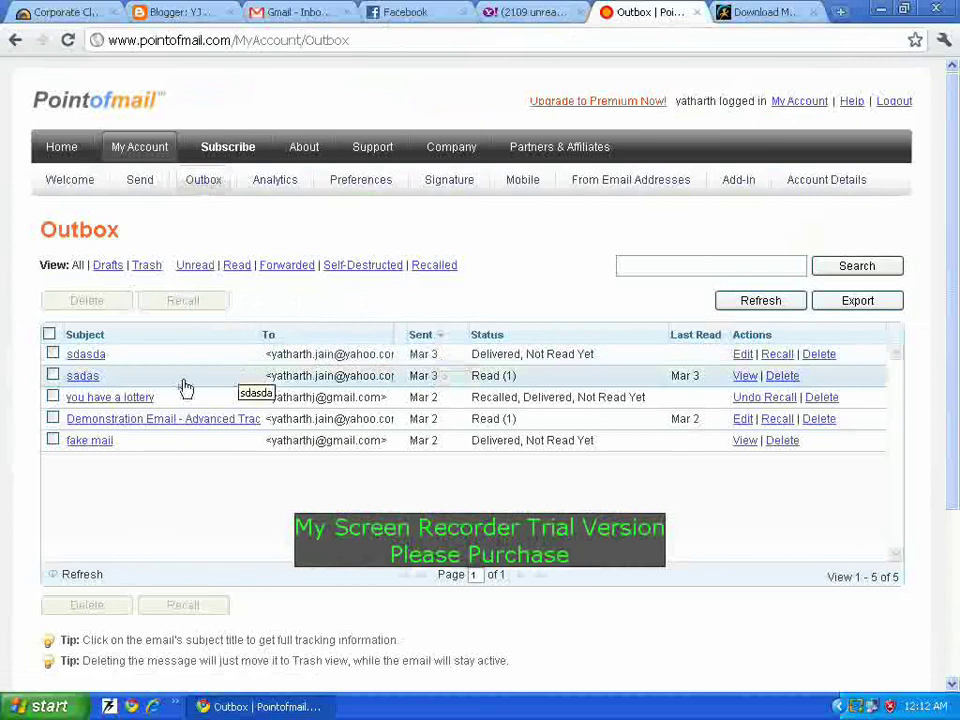
Step: Review the sadas email's tracking: March 03, 2011 read time, IP, browser and Jalandhar location
{"action": "left_click", "coordinate": [263, 383]}
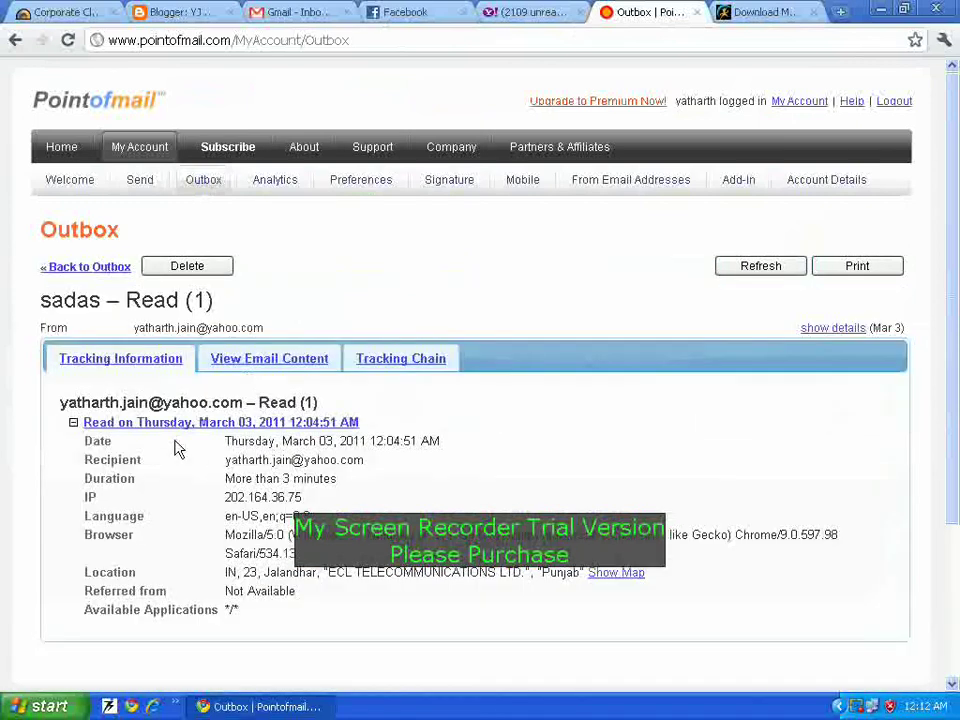
{"action": "left_click_drag", "start_coordinate": [103, 450], "coordinate": [531, 611]}
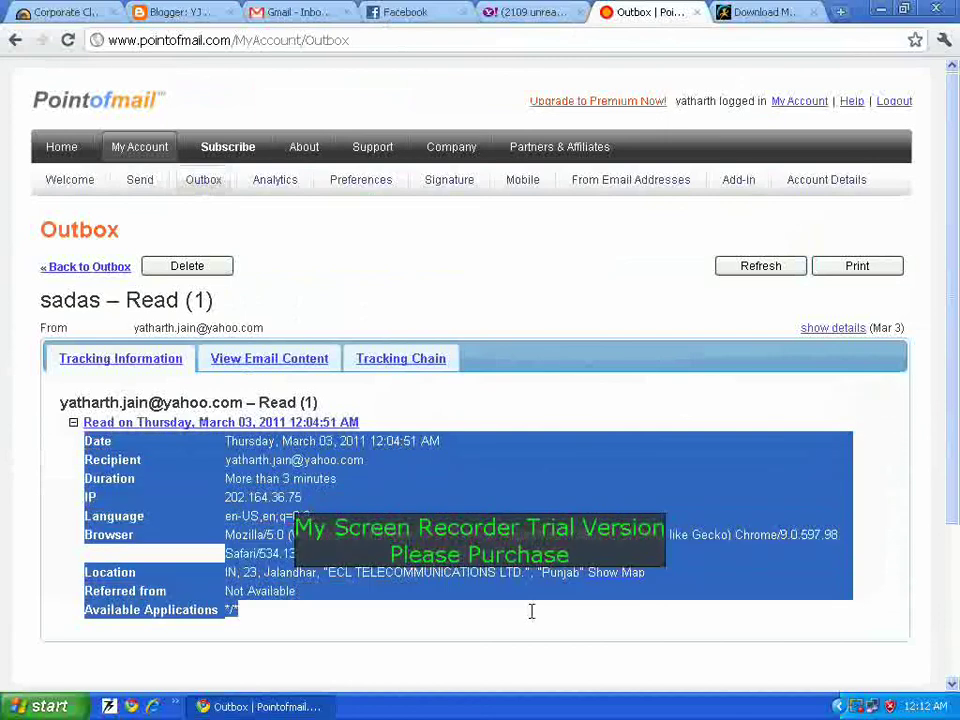
{"action": "left_click", "coordinate": [205, 594]}
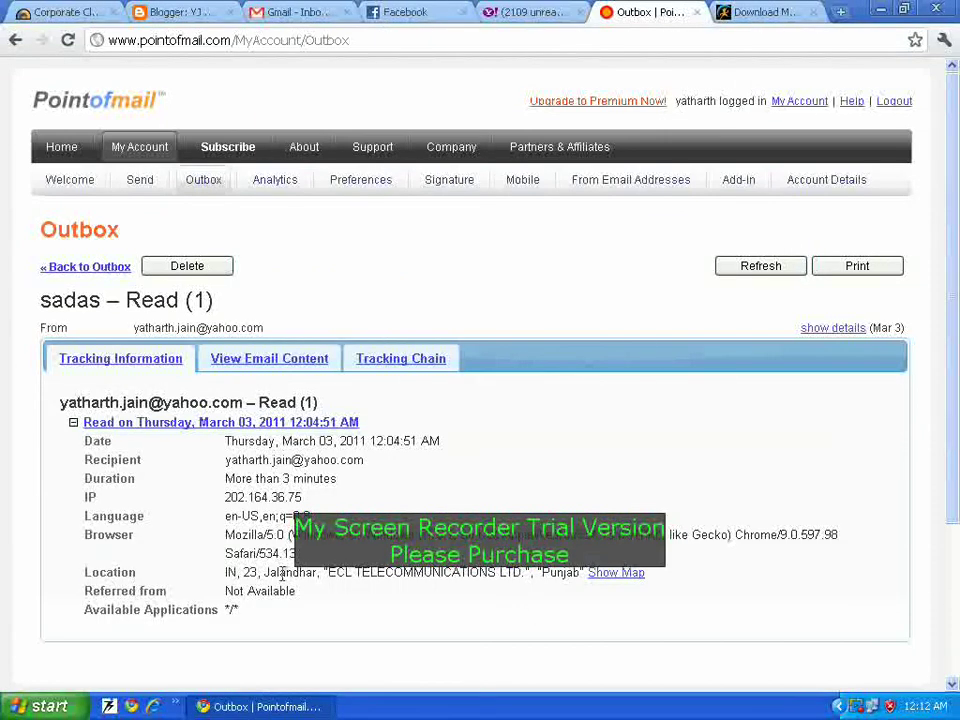
{"action": "left_click_drag", "start_coordinate": [255, 572], "coordinate": [315, 572]}
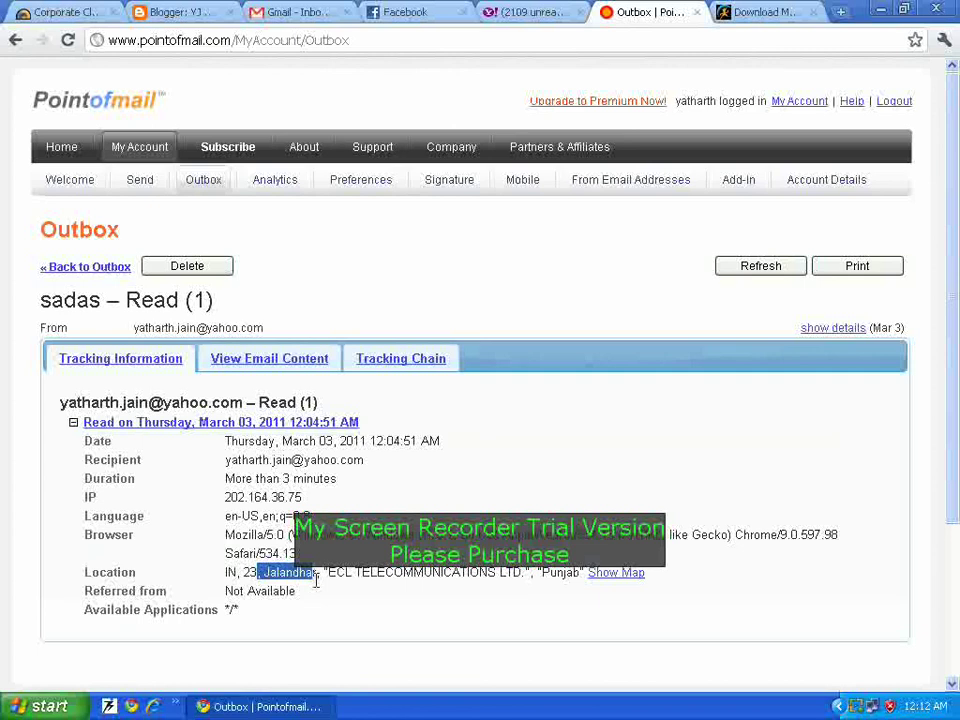
{"action": "left_click", "coordinate": [309, 604]}
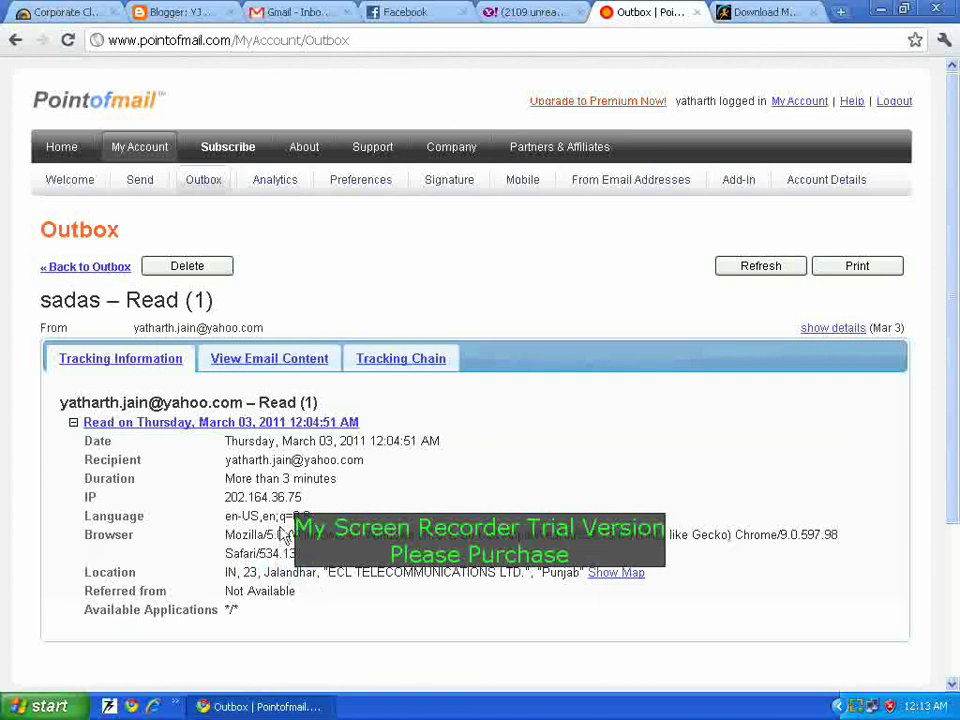
{"action": "left_click_drag", "start_coordinate": [237, 497], "coordinate": [331, 479]}
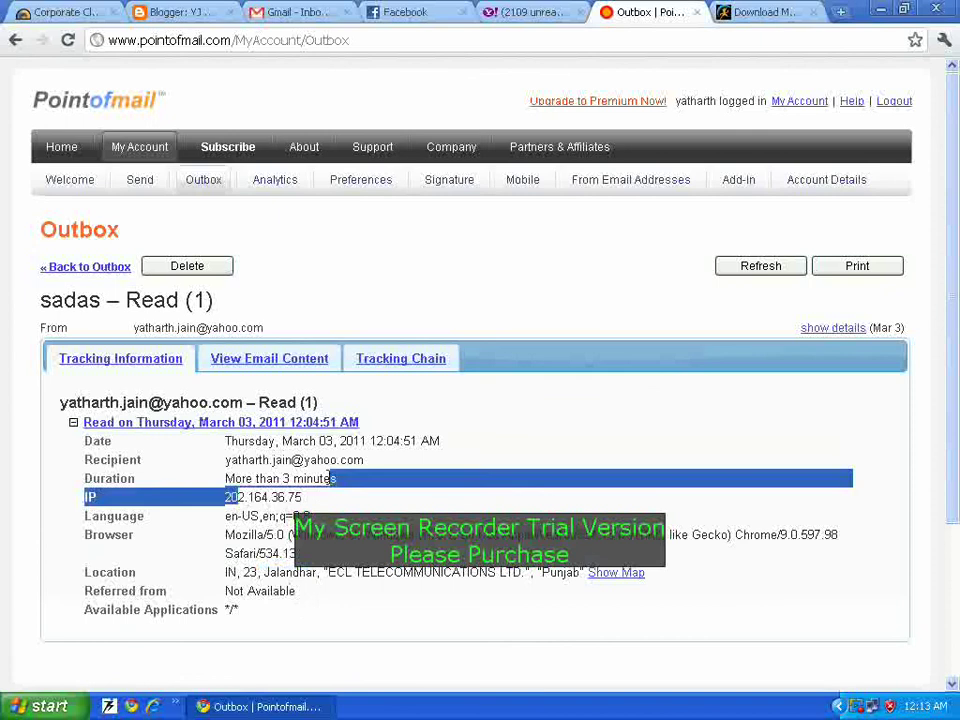
{"action": "left_click", "coordinate": [242, 478]}
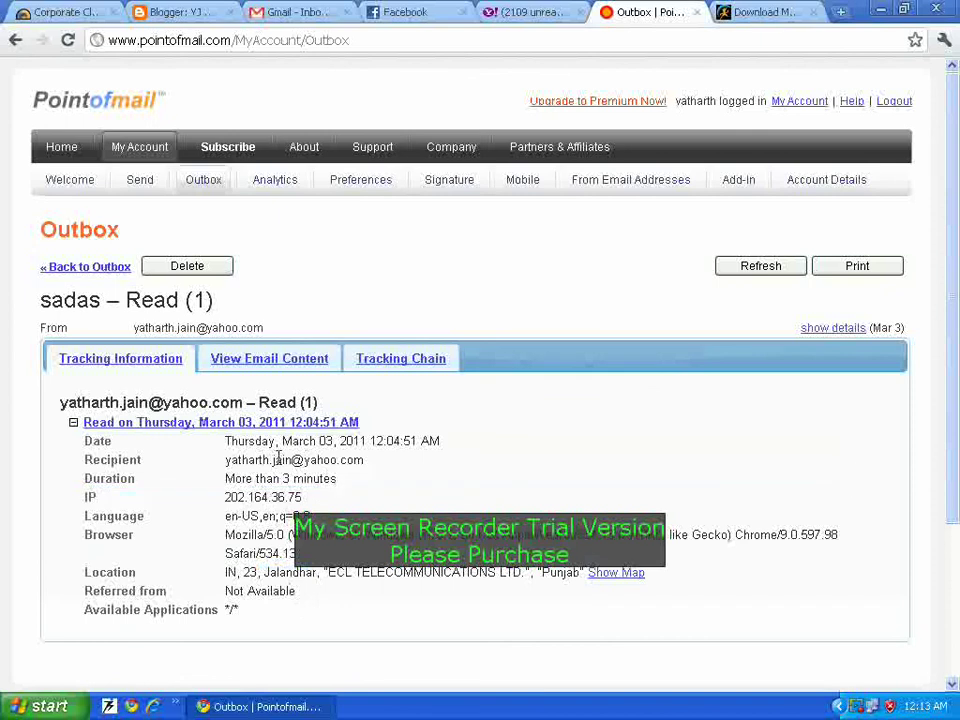
{"action": "left_click_drag", "start_coordinate": [237, 460], "coordinate": [299, 609]}
{"action": "left_click", "coordinate": [299, 609]}
Step: Open the Subscribe page and look through the premium plan pricing and features table
{"action": "left_click", "coordinate": [568, 112]}
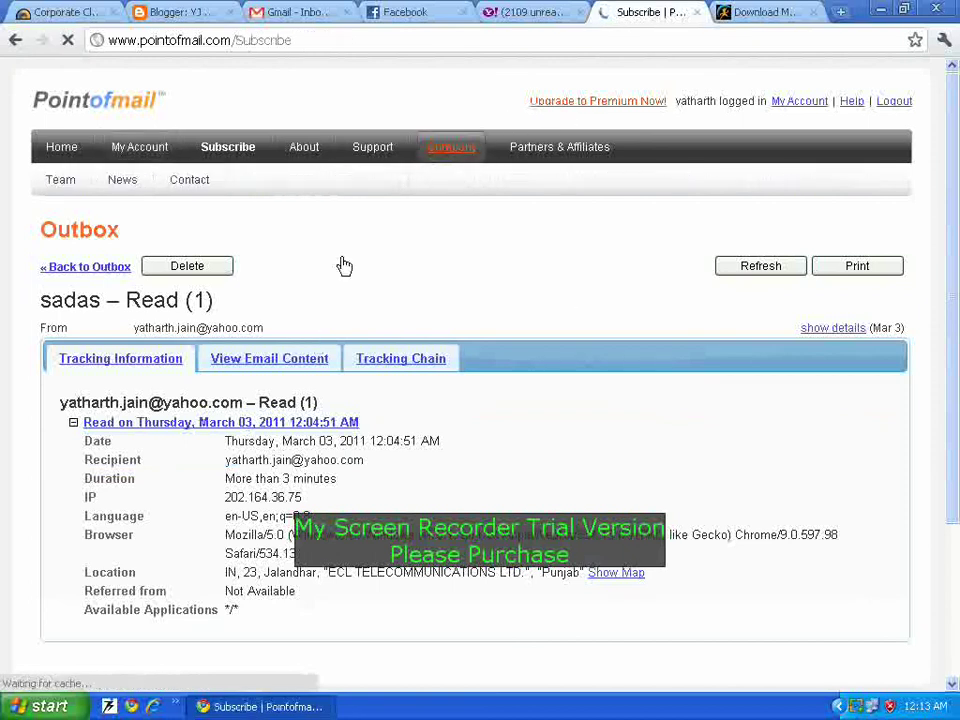
{"action": "scroll", "coordinate": [541, 490], "scroll_direction": "down", "scroll_amount": 2}
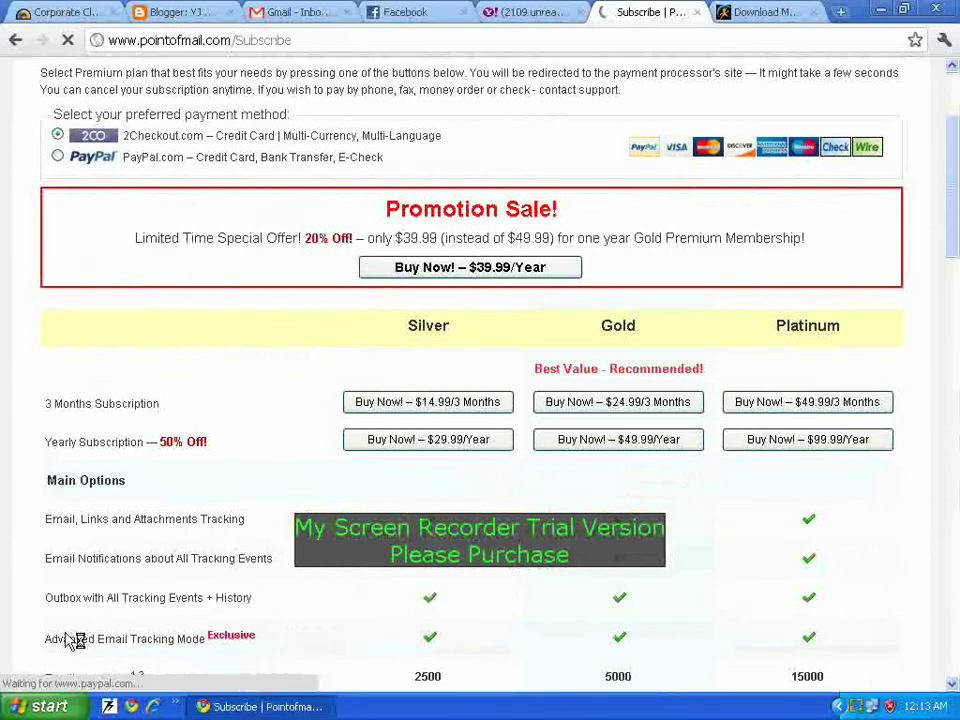
{"action": "double_click", "coordinate": [190, 638]}
{"action": "scroll", "coordinate": [250, 610], "scroll_direction": "down", "scroll_amount": 2}
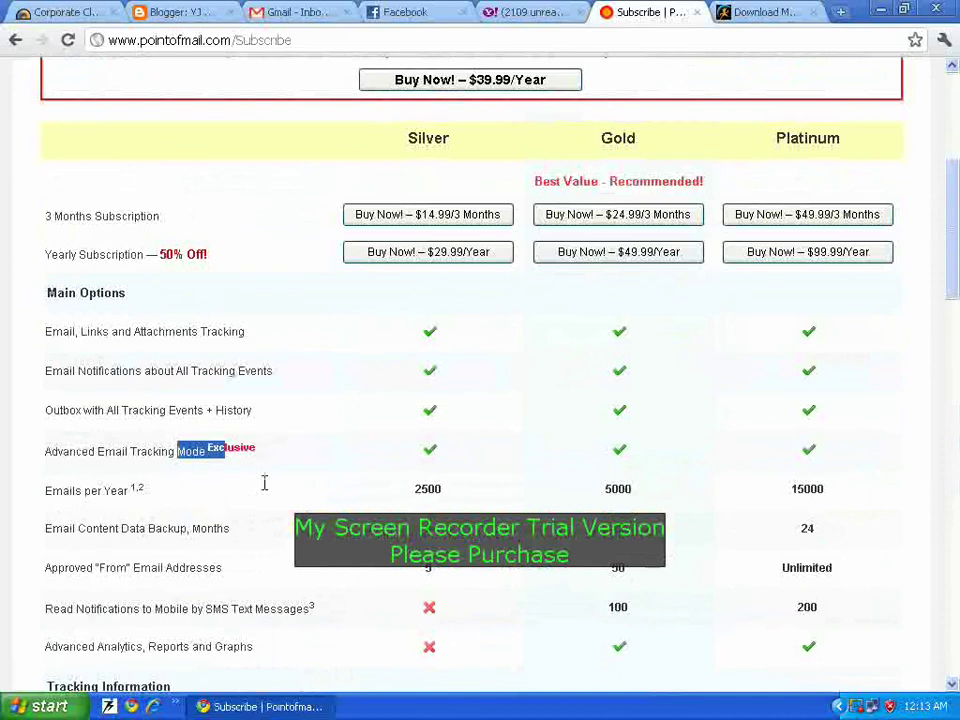
{"action": "left_click", "coordinate": [126, 527]}
{"action": "scroll", "coordinate": [252, 535], "scroll_direction": "down", "scroll_amount": 3}
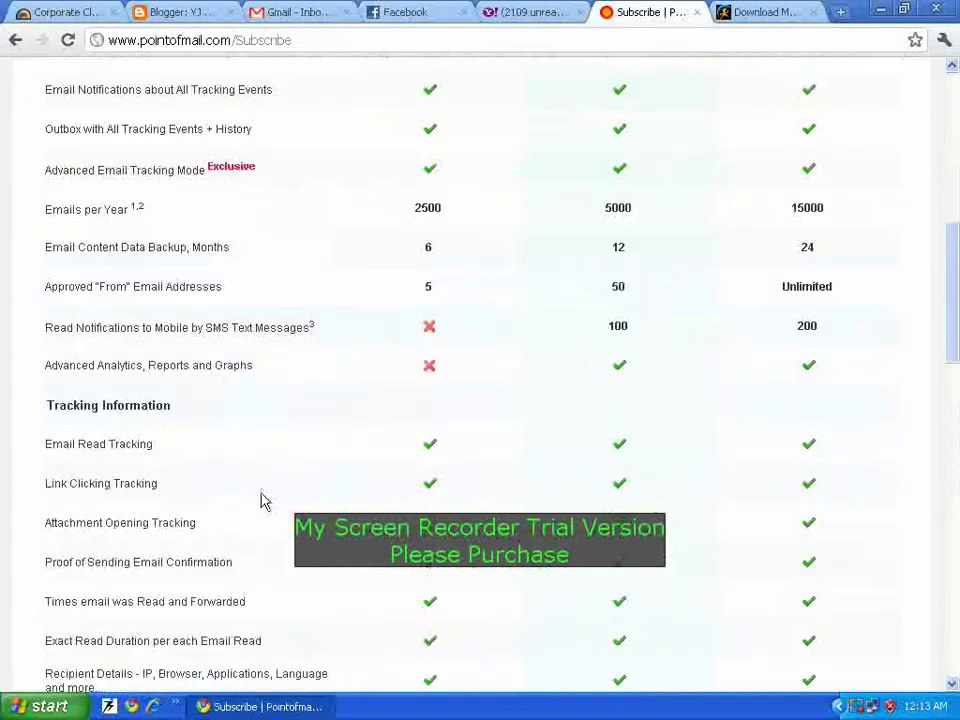
Step: Minimize Chrome so the Windows desktop is showing
{"action": "left_click", "coordinate": [291, 707]}
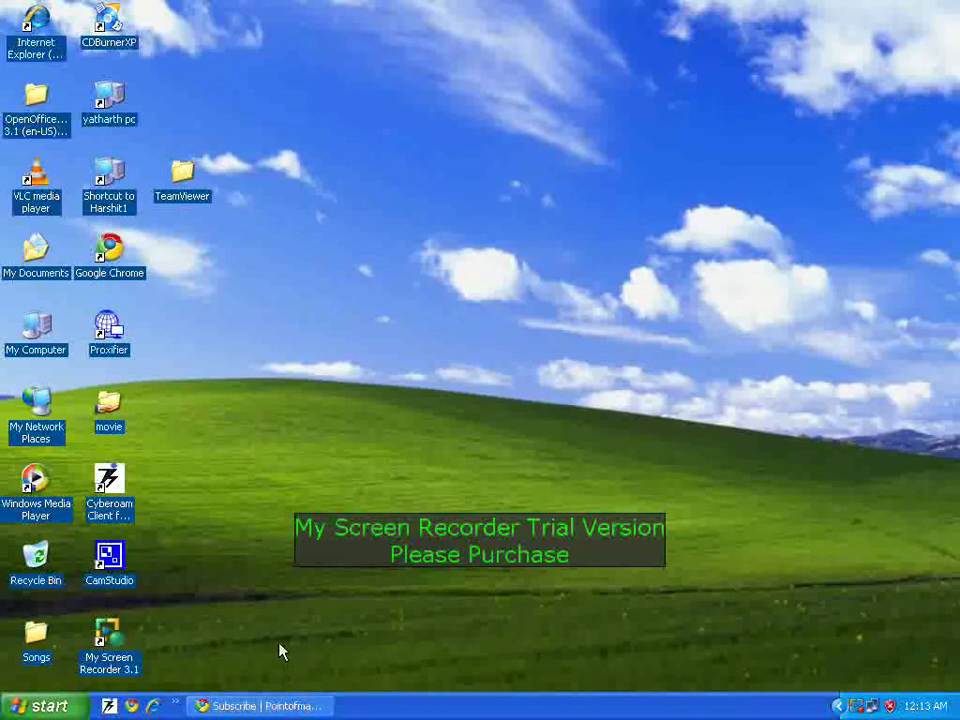
{"action": "left_click", "coordinate": [263, 707]}
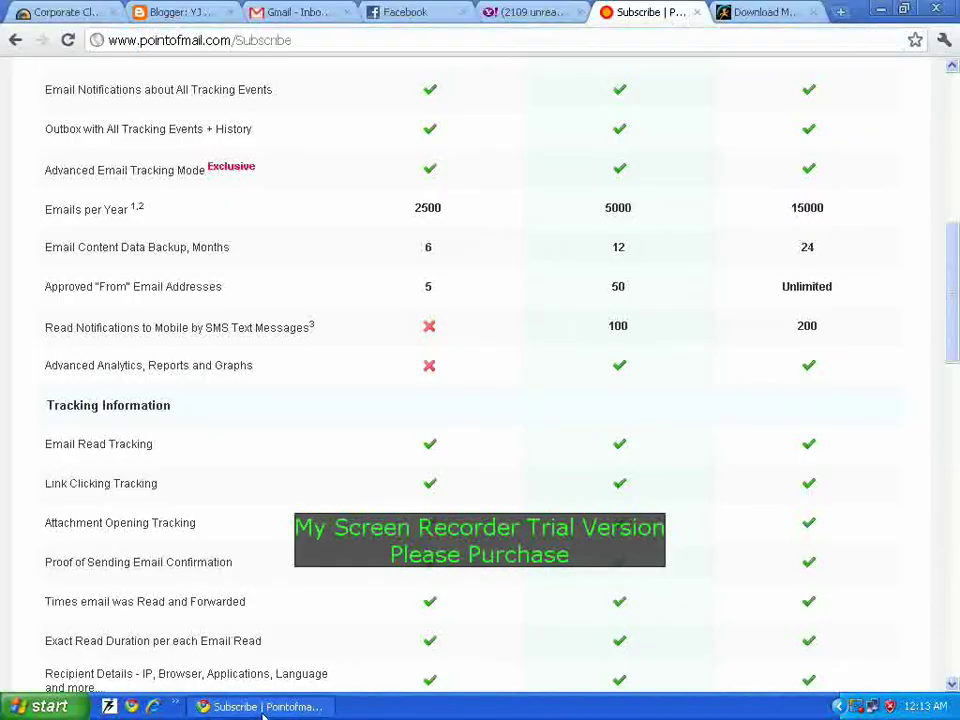
{"action": "left_click", "coordinate": [263, 707]}
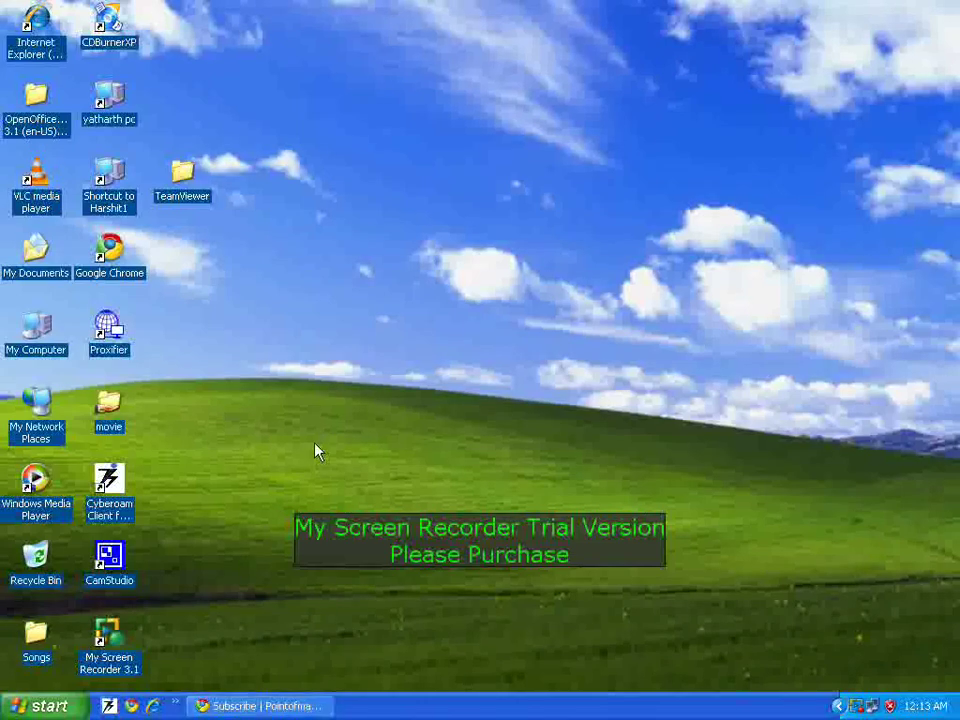